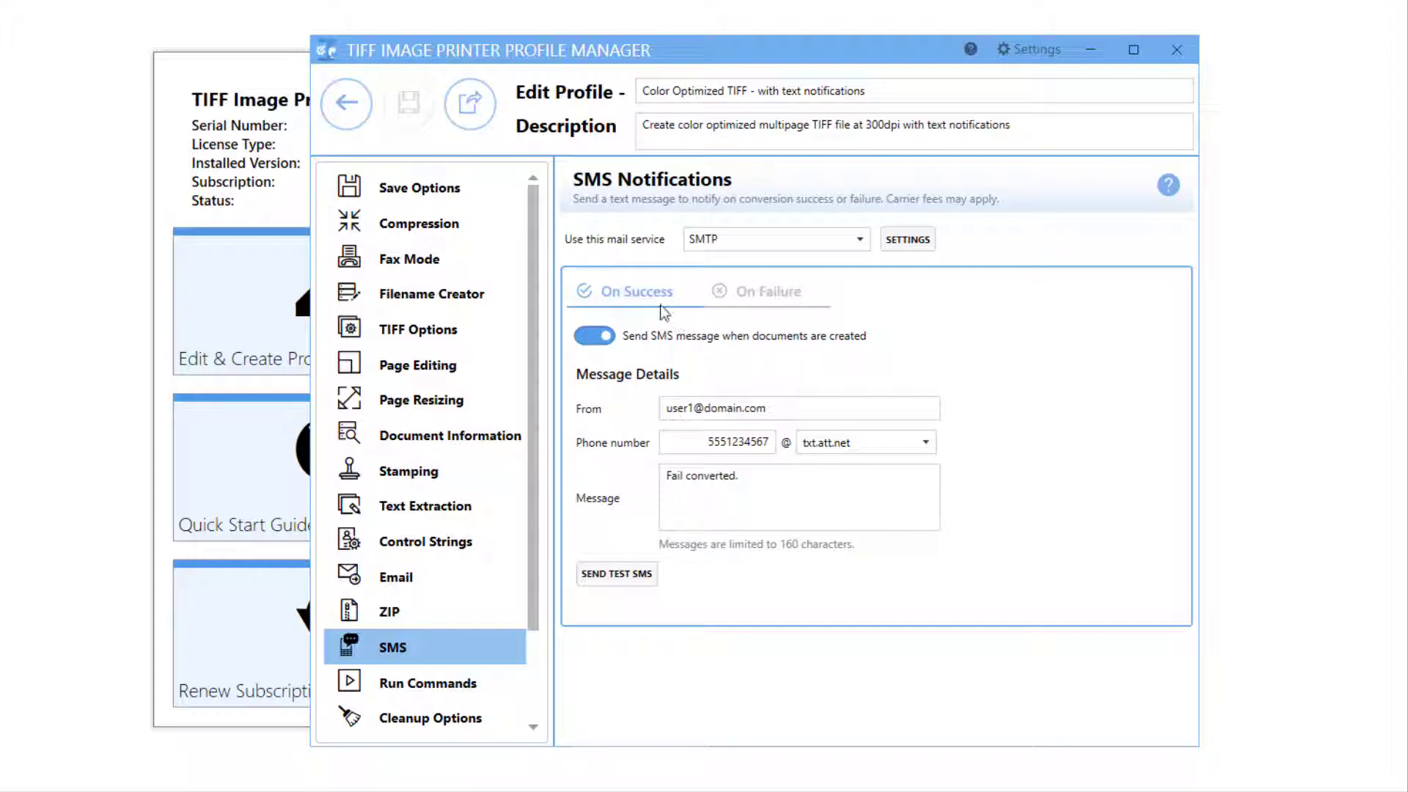
Preview the On Failure notification settings of the finished profile.
{"action": "left_click", "coordinate": [769, 298]}
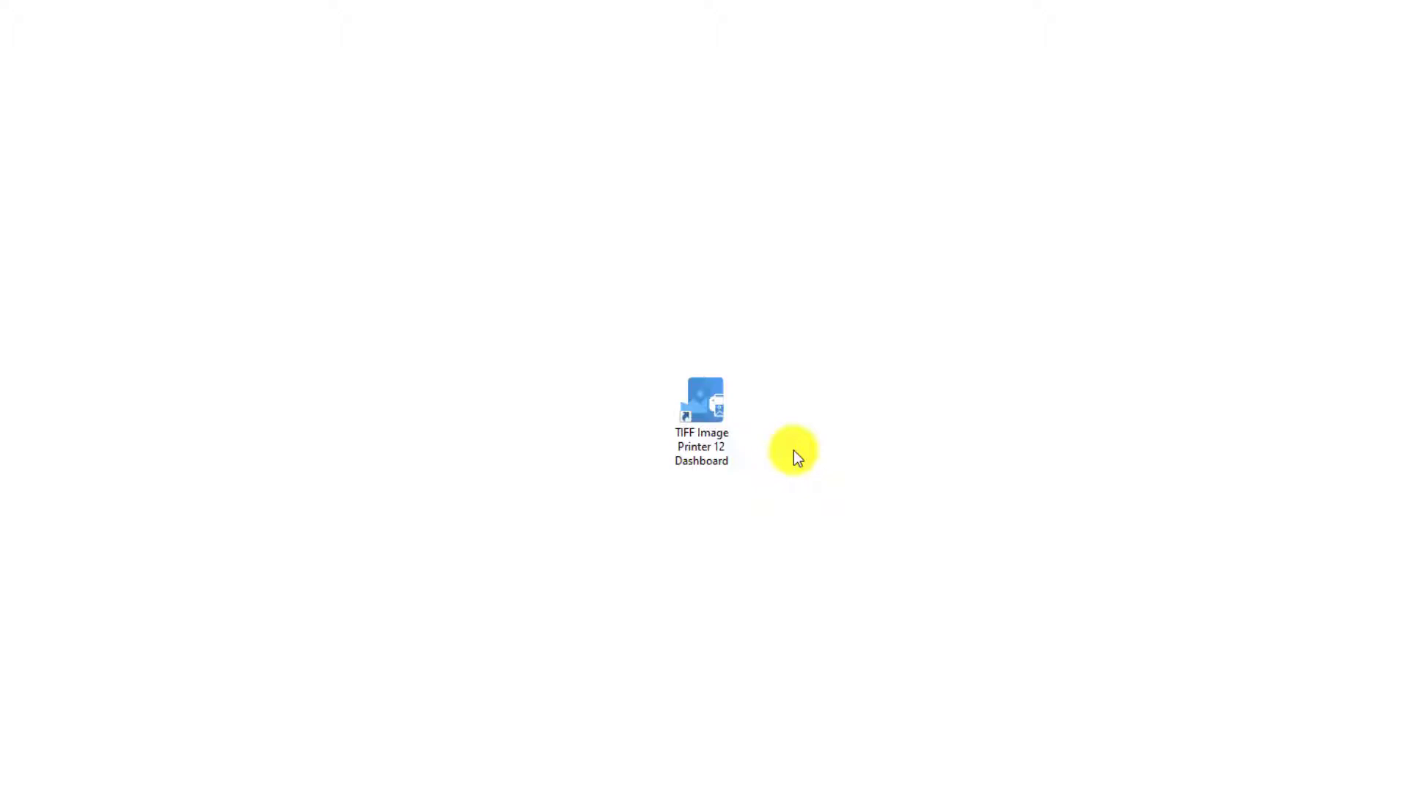
Launch the TIFF Image Printer 12 Dashboard from its desktop shortcut.
{"action": "left_click", "coordinate": [715, 433]}
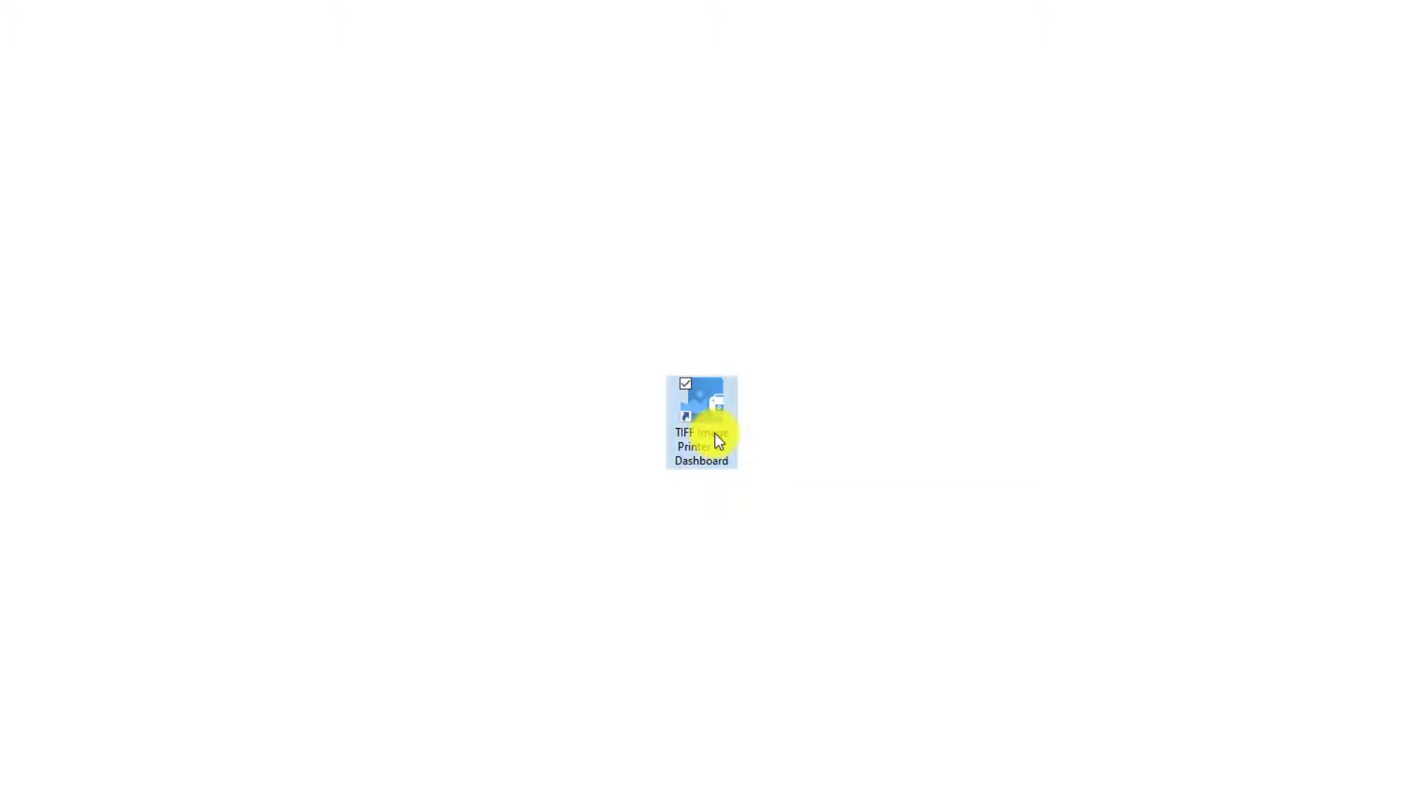
{"action": "double_click", "coordinate": [715, 433]}
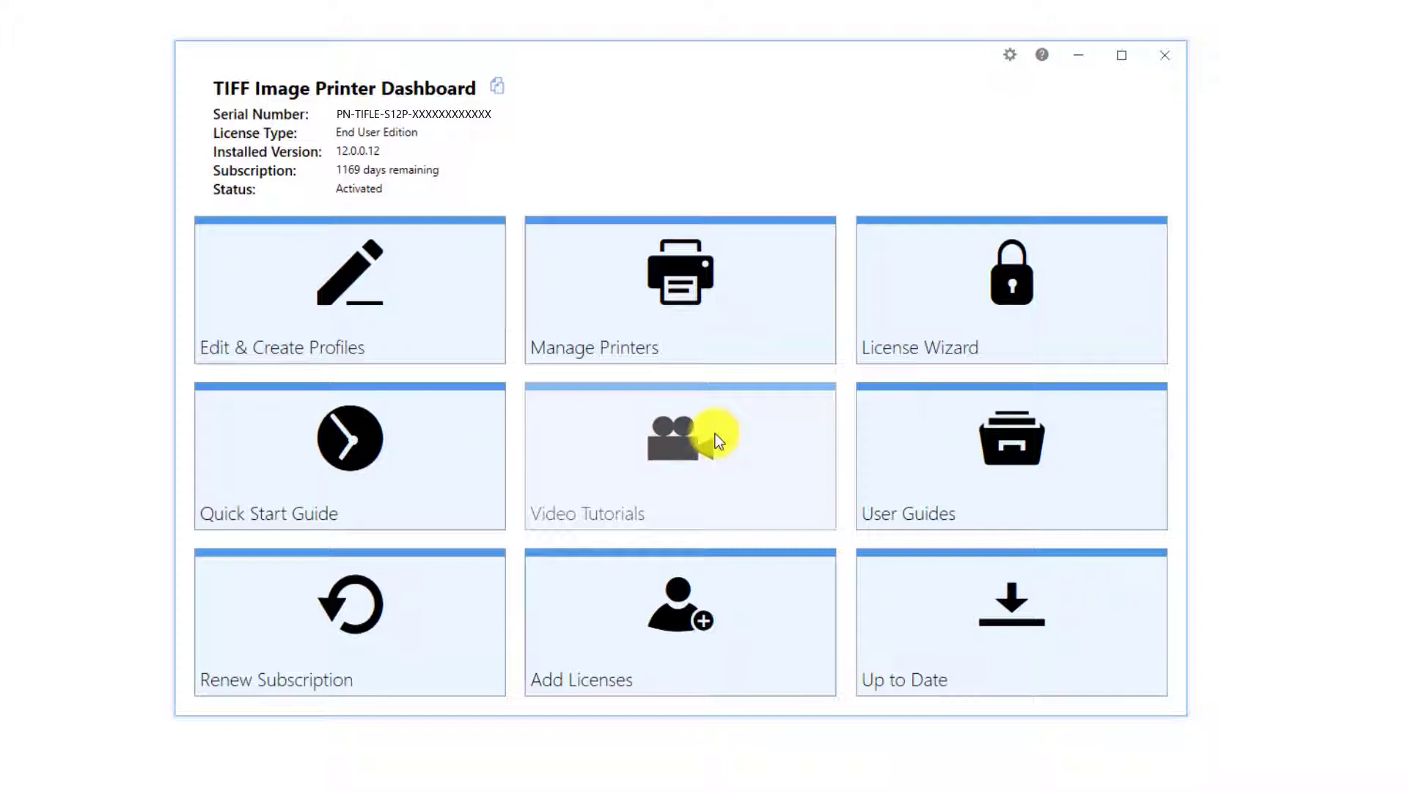
Copy Color Optimized TIFF as 'Color Optimized TIFF - with text notifications', appending 'with text notifications' to its description.
{"action": "left_click", "coordinate": [446, 280]}
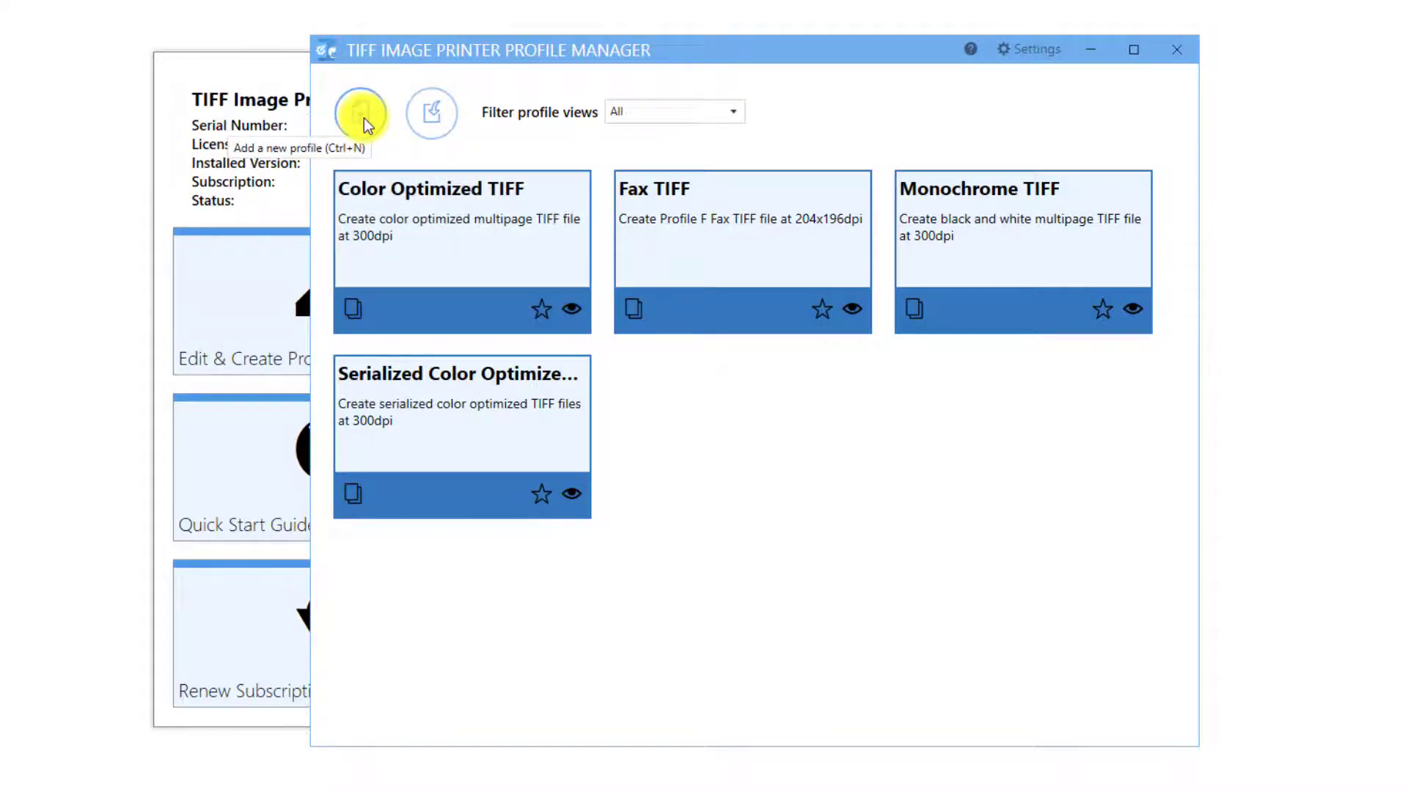
{"action": "left_click", "coordinate": [350, 306]}
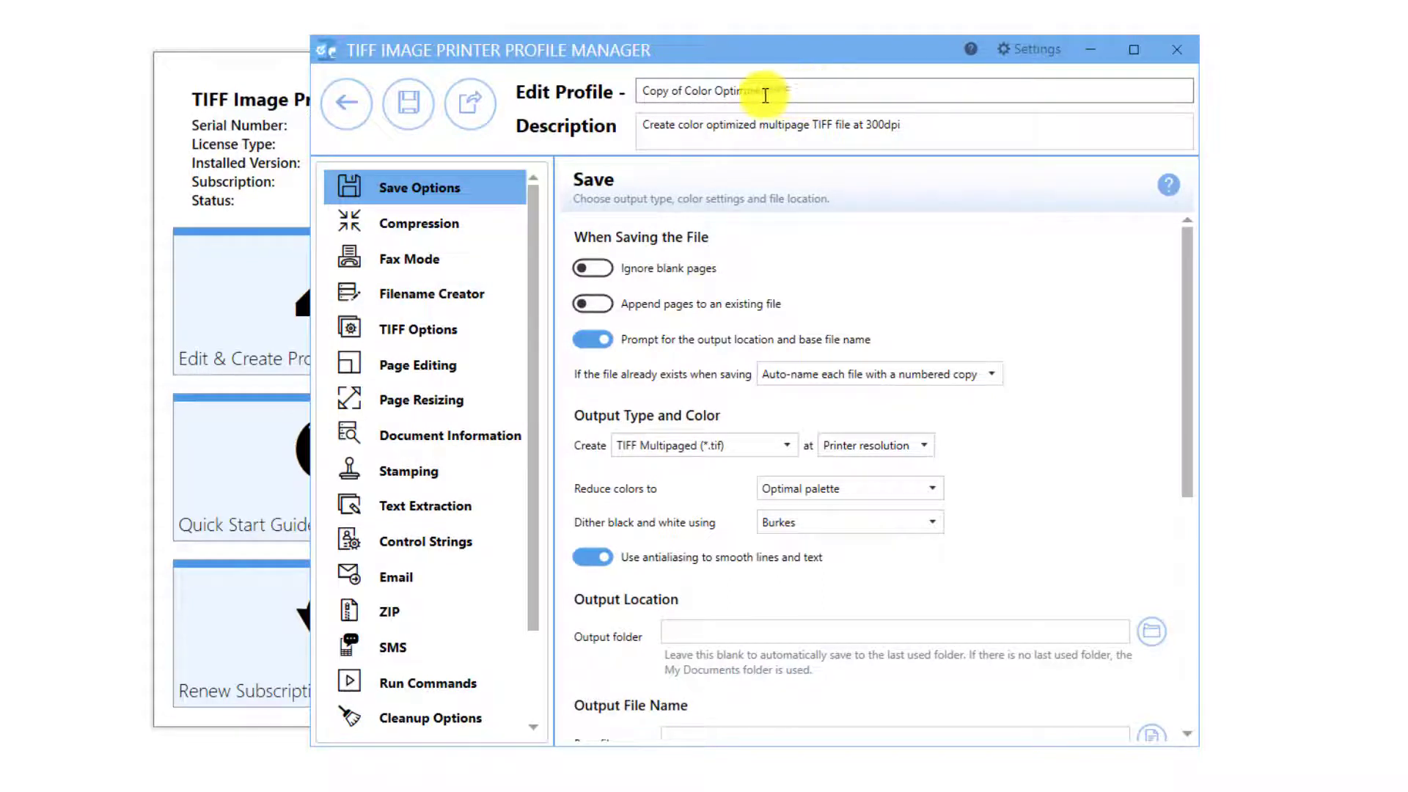
{"action": "left_click_drag", "start_coordinate": [686, 91], "coordinate": [643, 91]}
{"action": "key", "text": "BackSpace"}
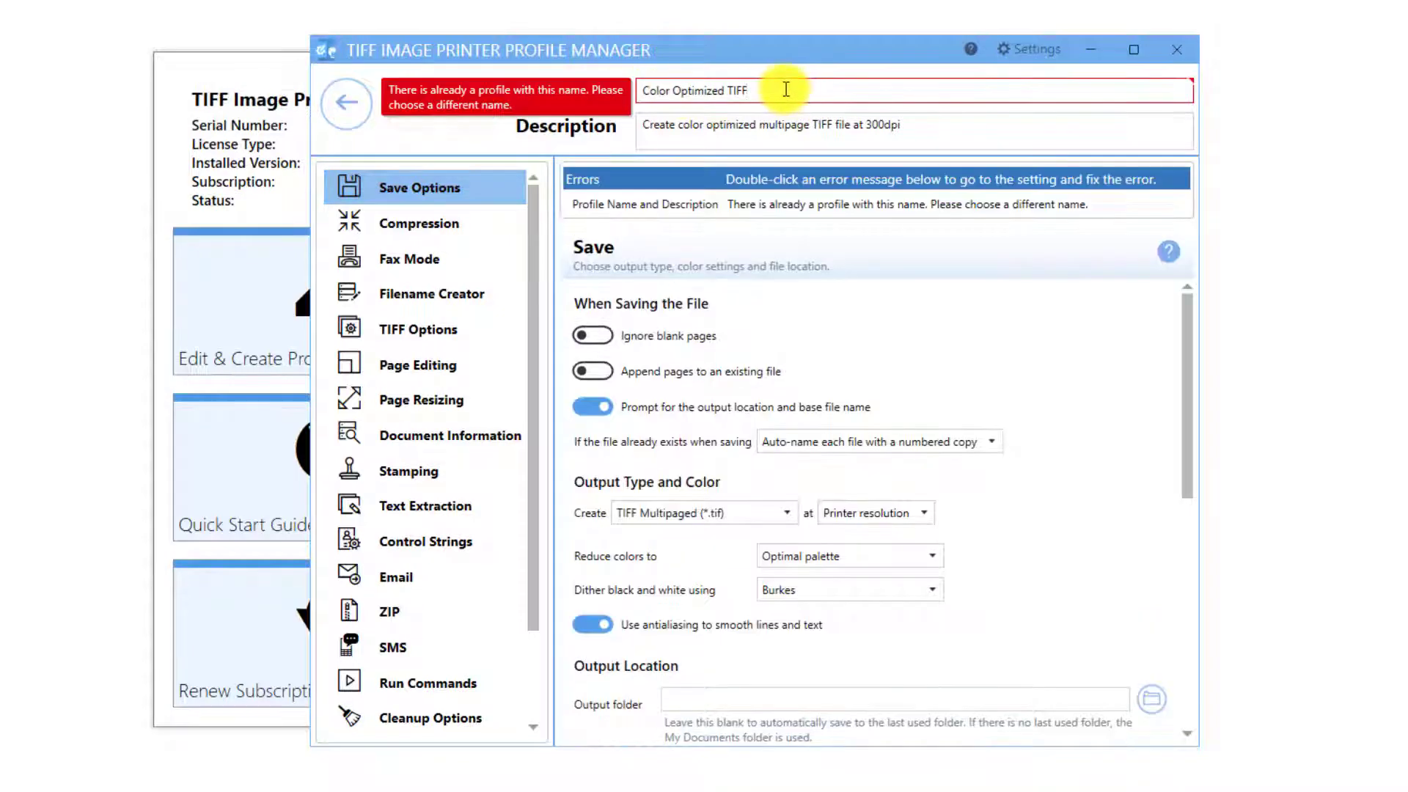
{"action": "left_click", "coordinate": [786, 90]}
{"action": "type", "text": "- with text notifications"}
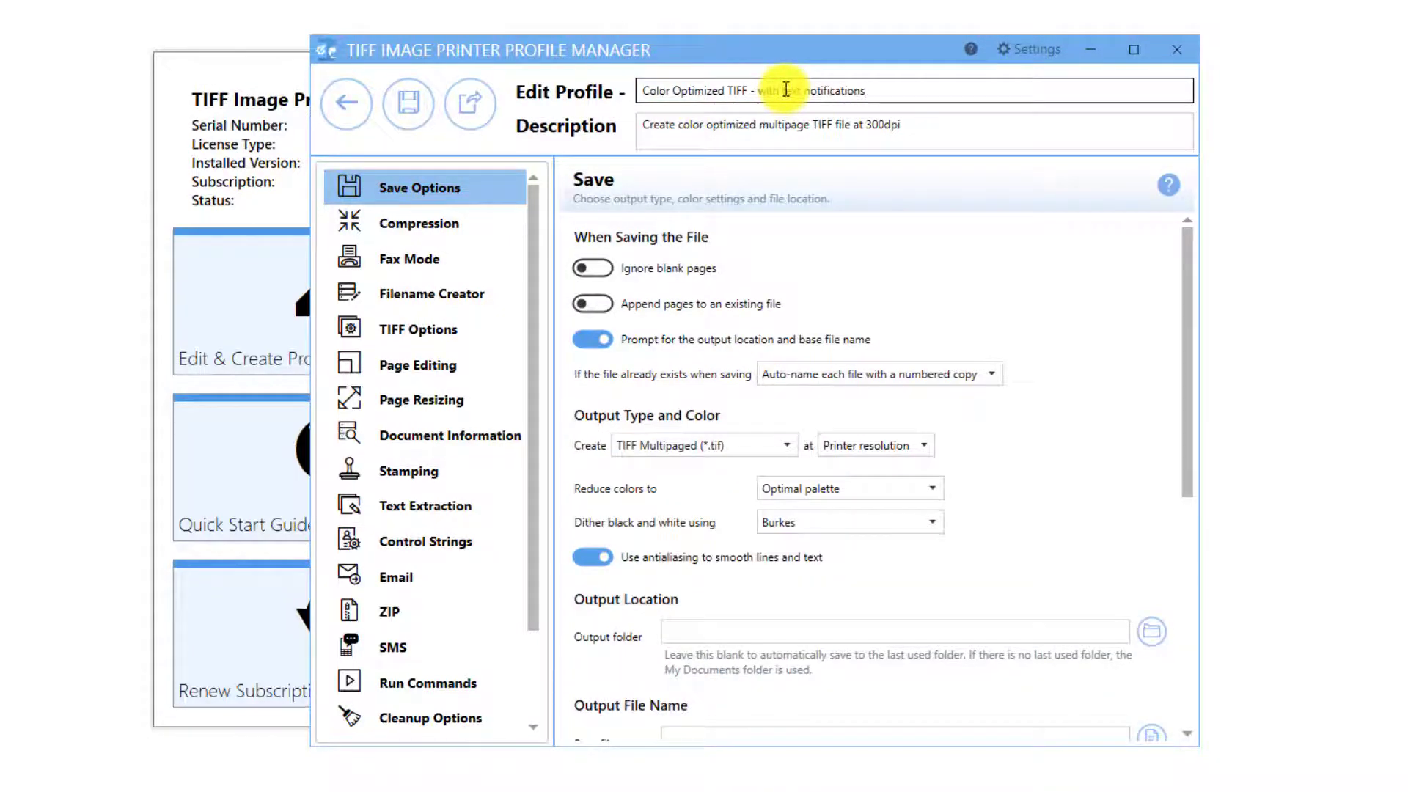
{"action": "left_click", "coordinate": [953, 125]}
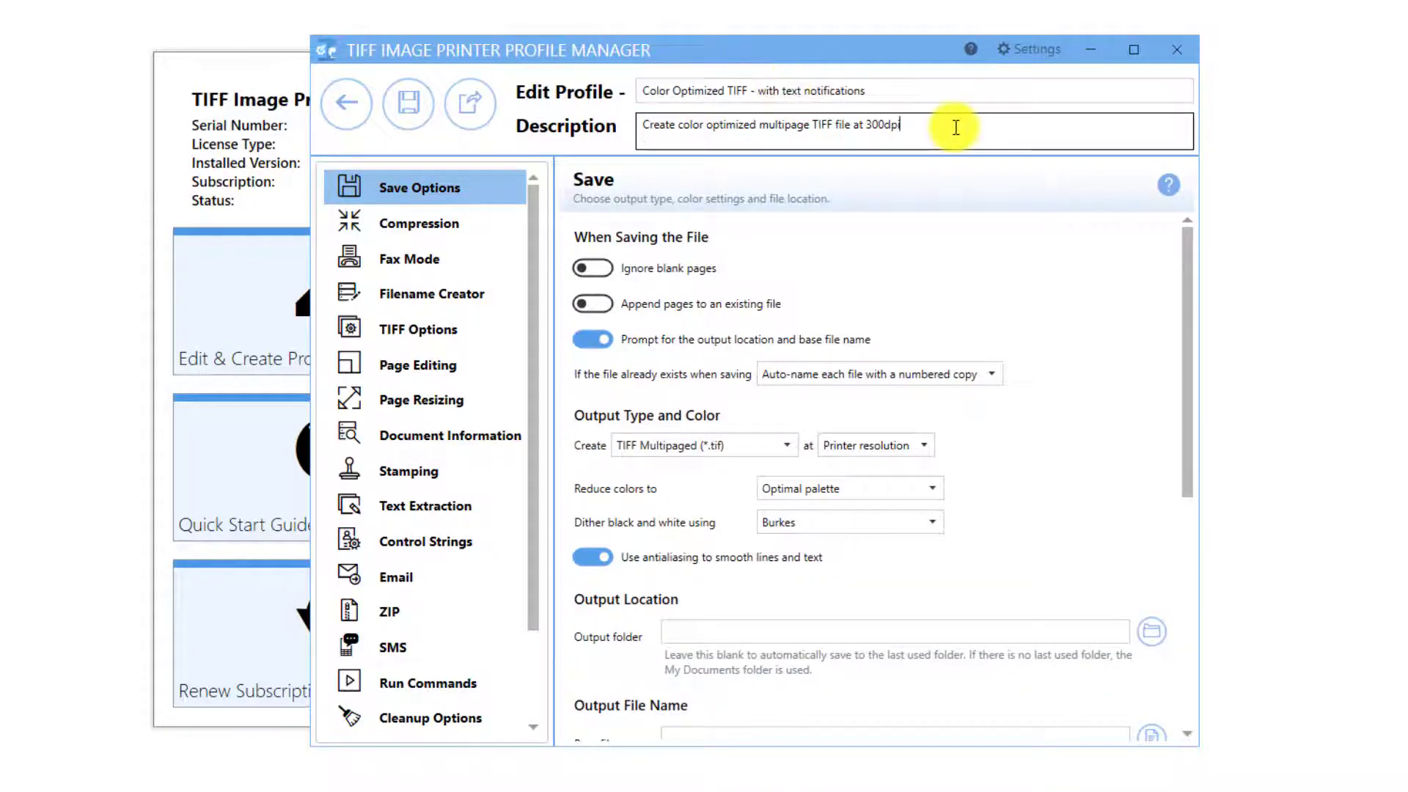
{"action": "type", "text": "with text notifications"}
In the SMS settings, try Outlook as the mail service, then revert to SMTP.
{"action": "left_click", "coordinate": [441, 645]}
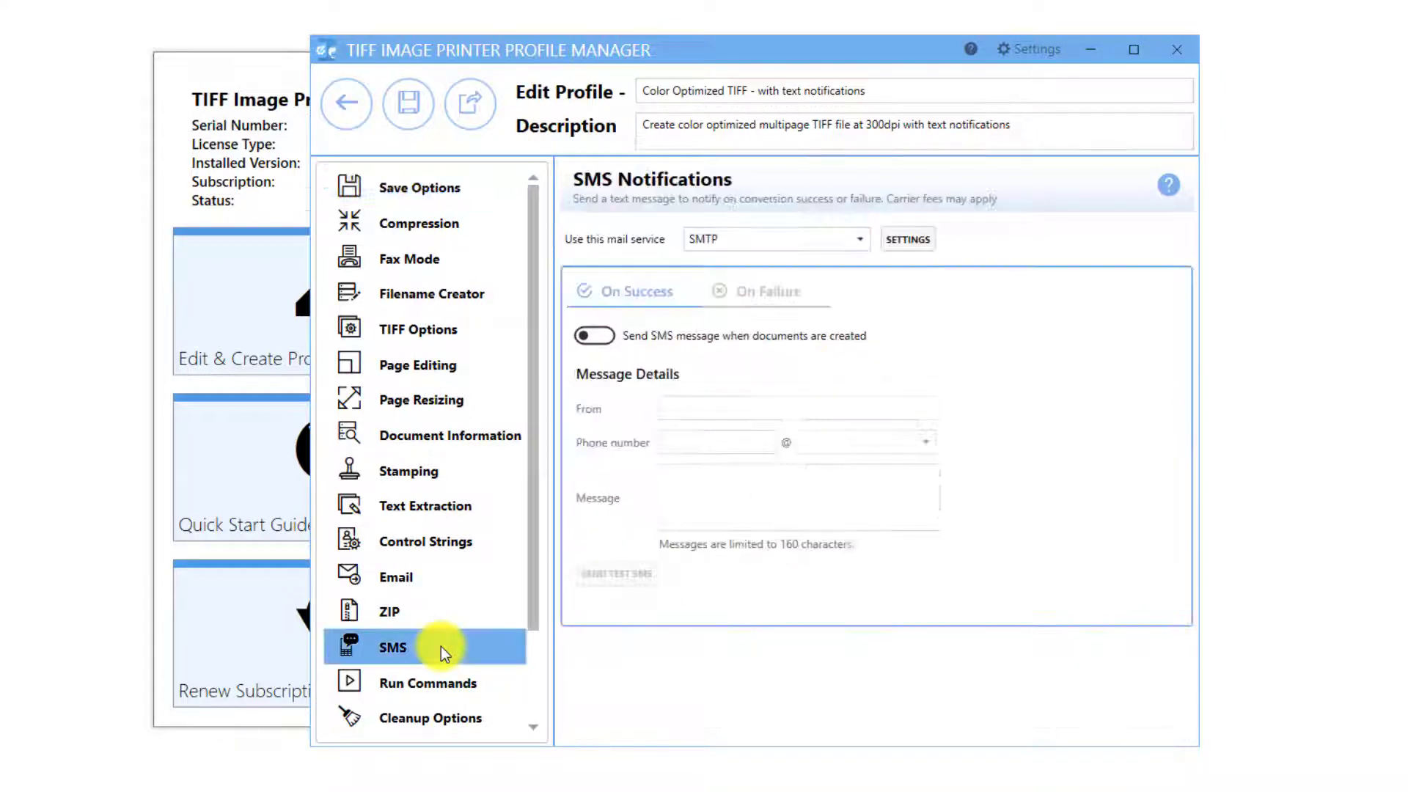
{"action": "left_click", "coordinate": [863, 248]}
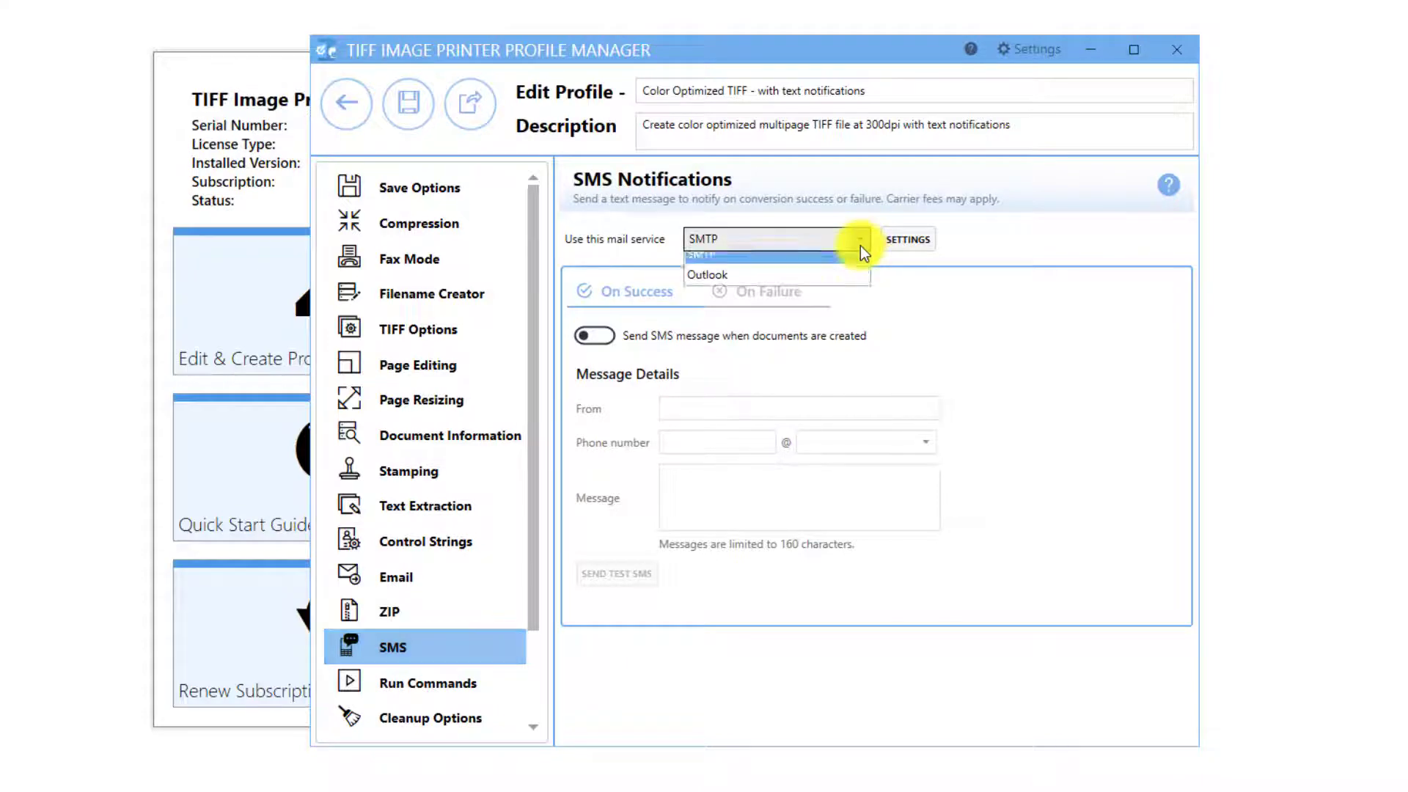
{"action": "left_click", "coordinate": [841, 285]}
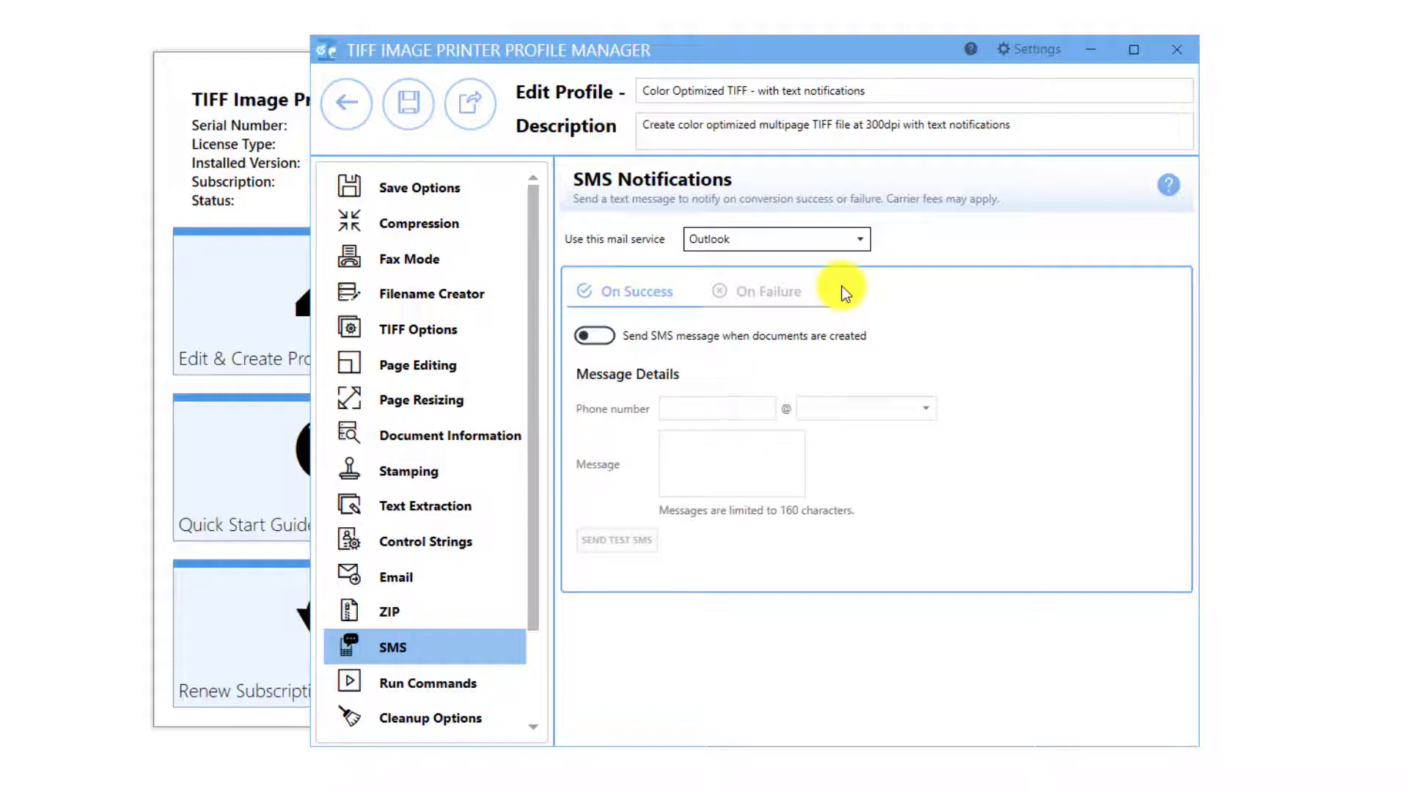
{"action": "left_click", "coordinate": [859, 242]}
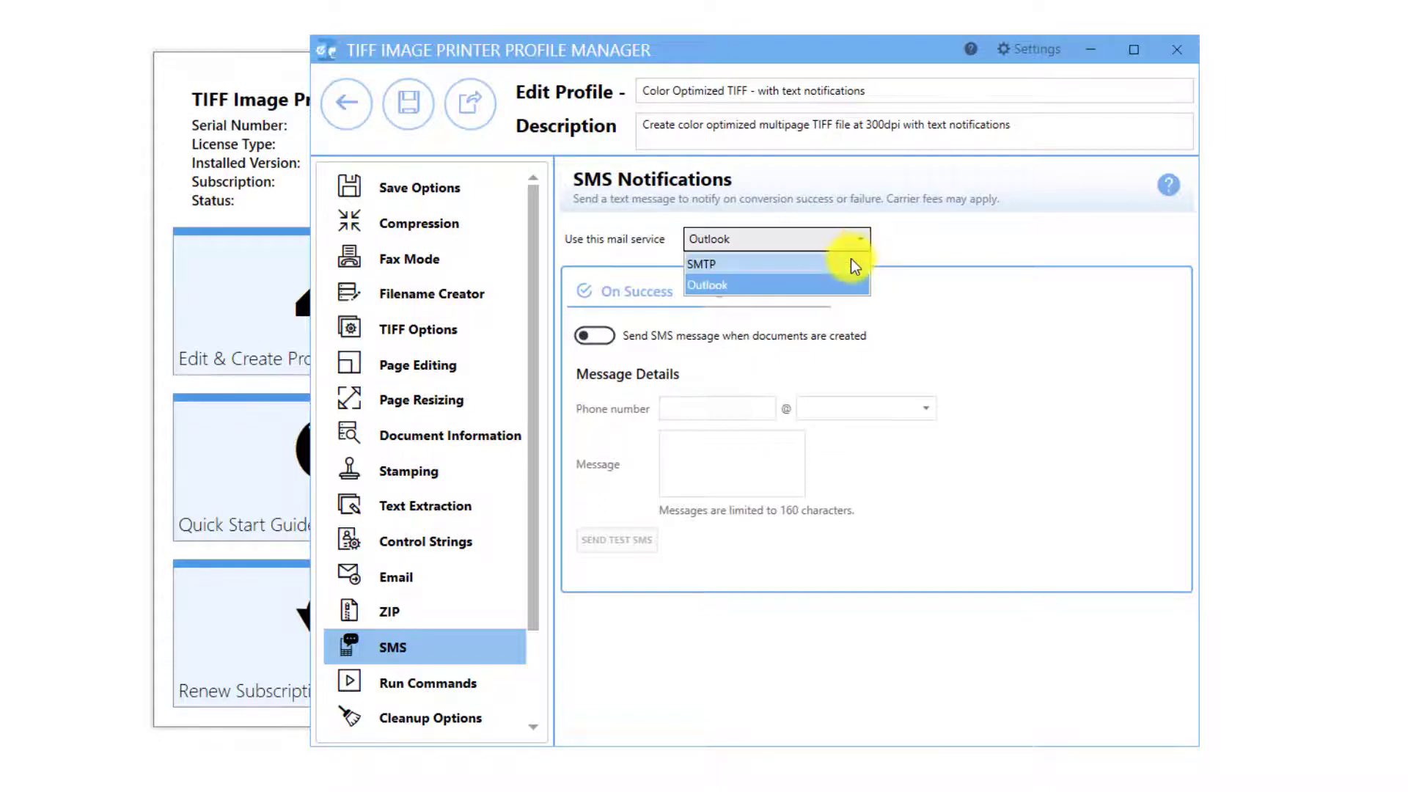
{"action": "left_click", "coordinate": [851, 260]}
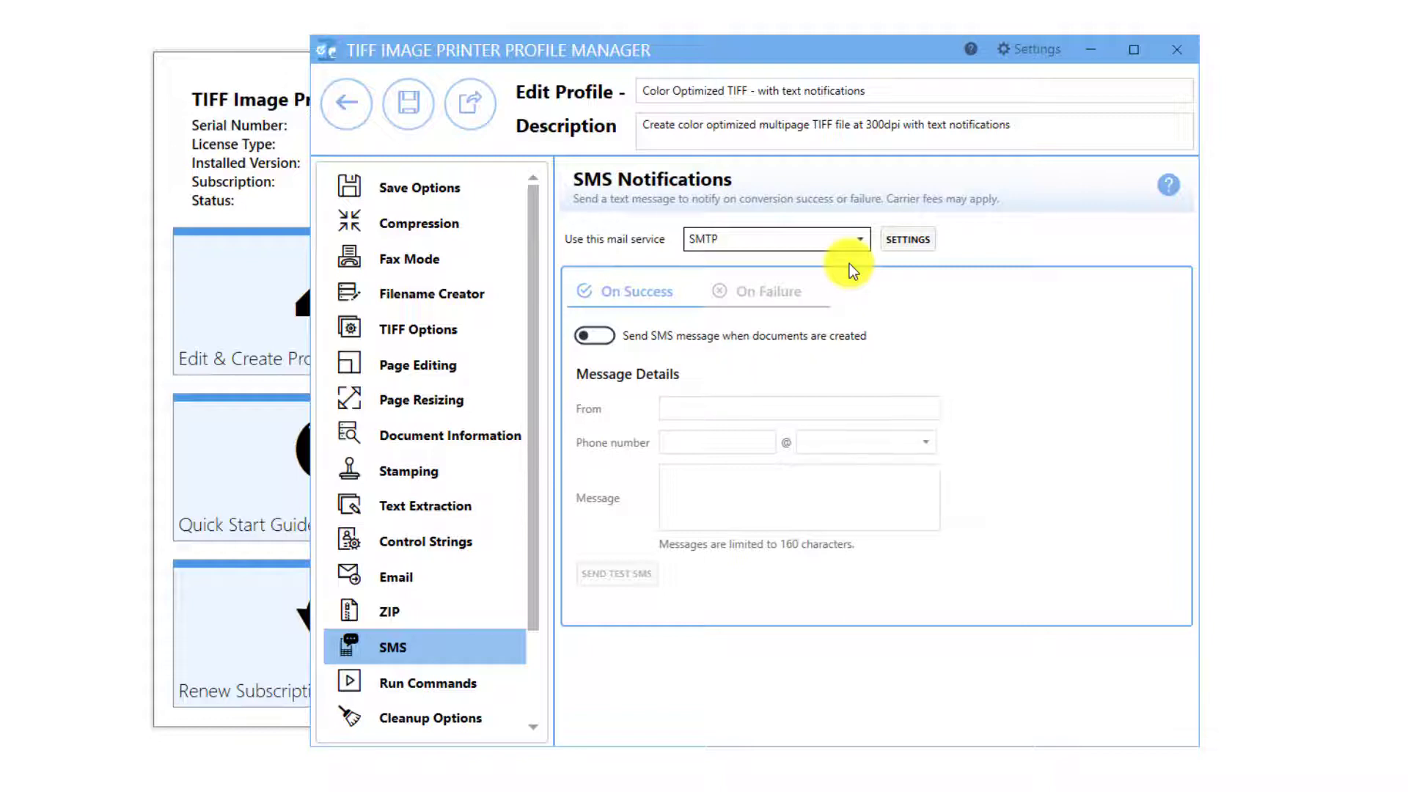
Save the SMTP settings (smtp.gmail.com, port 587, TLS) as defaults and return to SMS.
{"action": "left_click", "coordinate": [914, 240]}
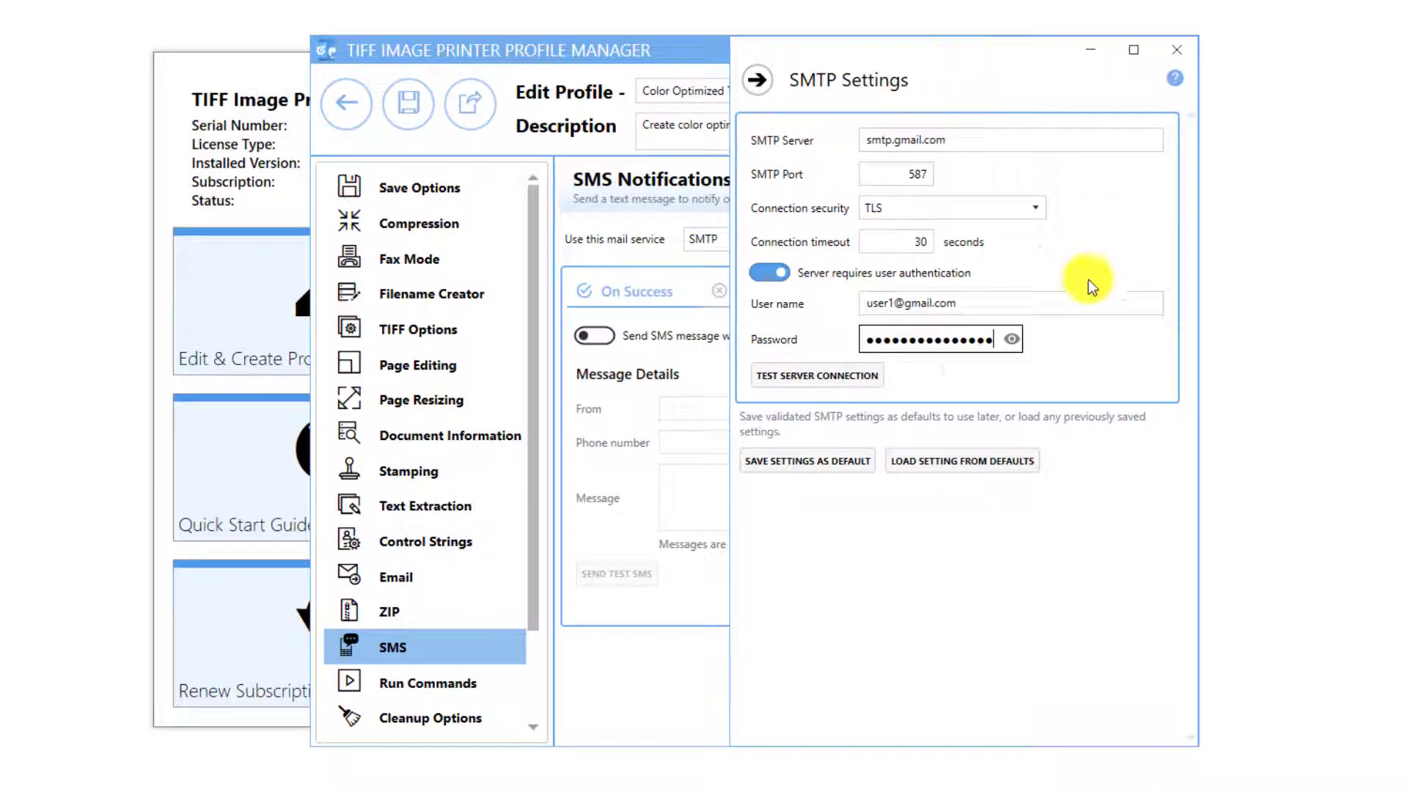
{"action": "left_click", "coordinate": [843, 468]}
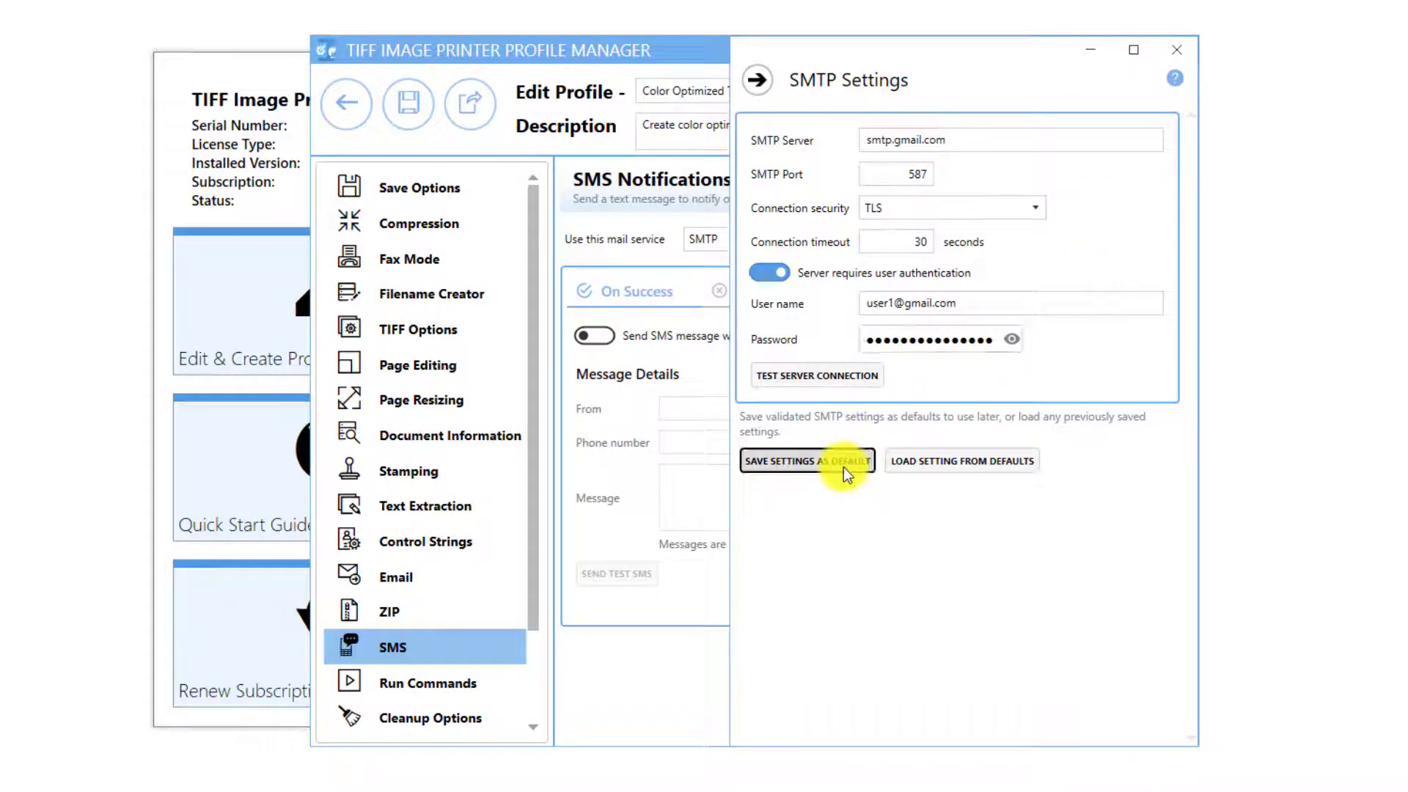
{"action": "left_click", "coordinate": [757, 79]}
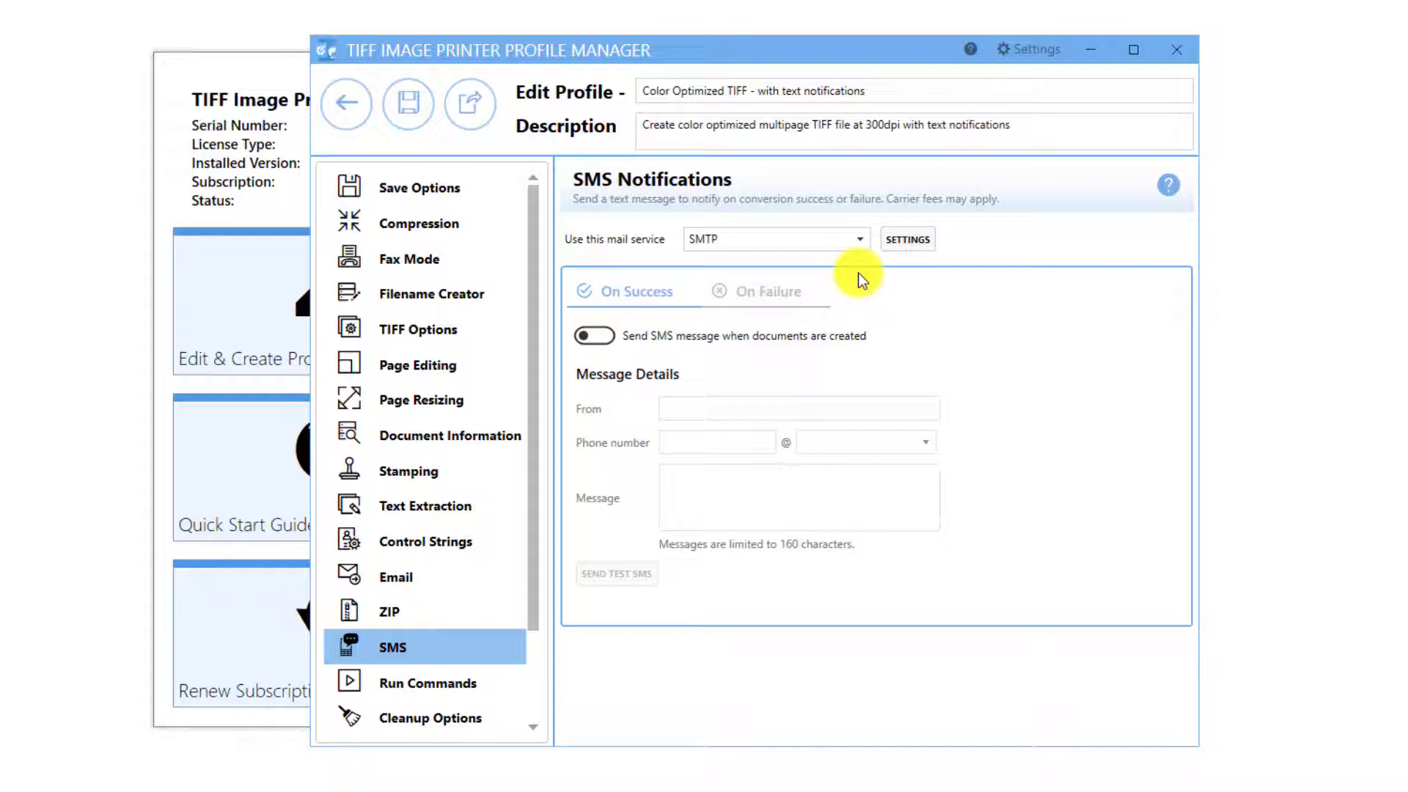
Enable sending an SMS message when conversion fails.
{"action": "left_click", "coordinate": [773, 293]}
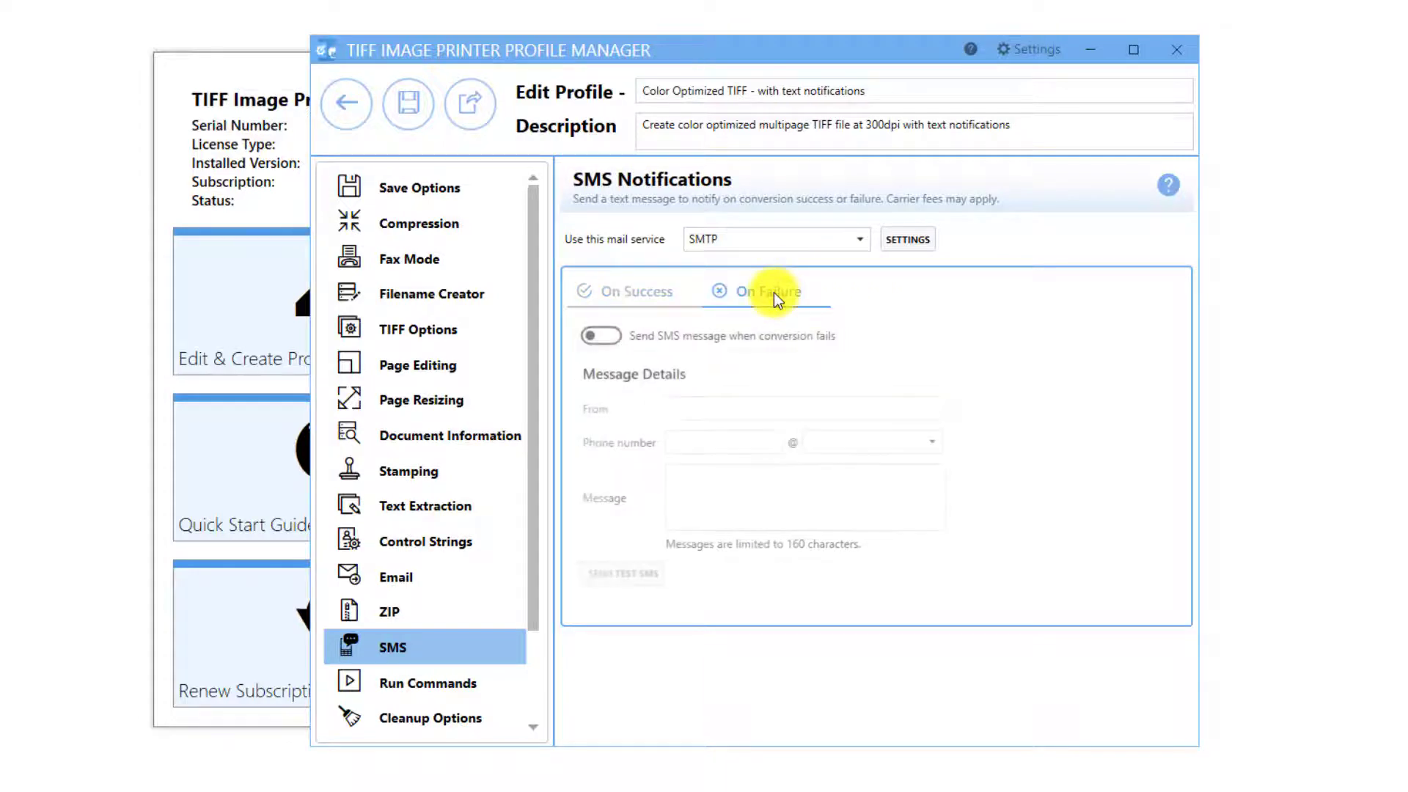
{"action": "left_click", "coordinate": [597, 337]}
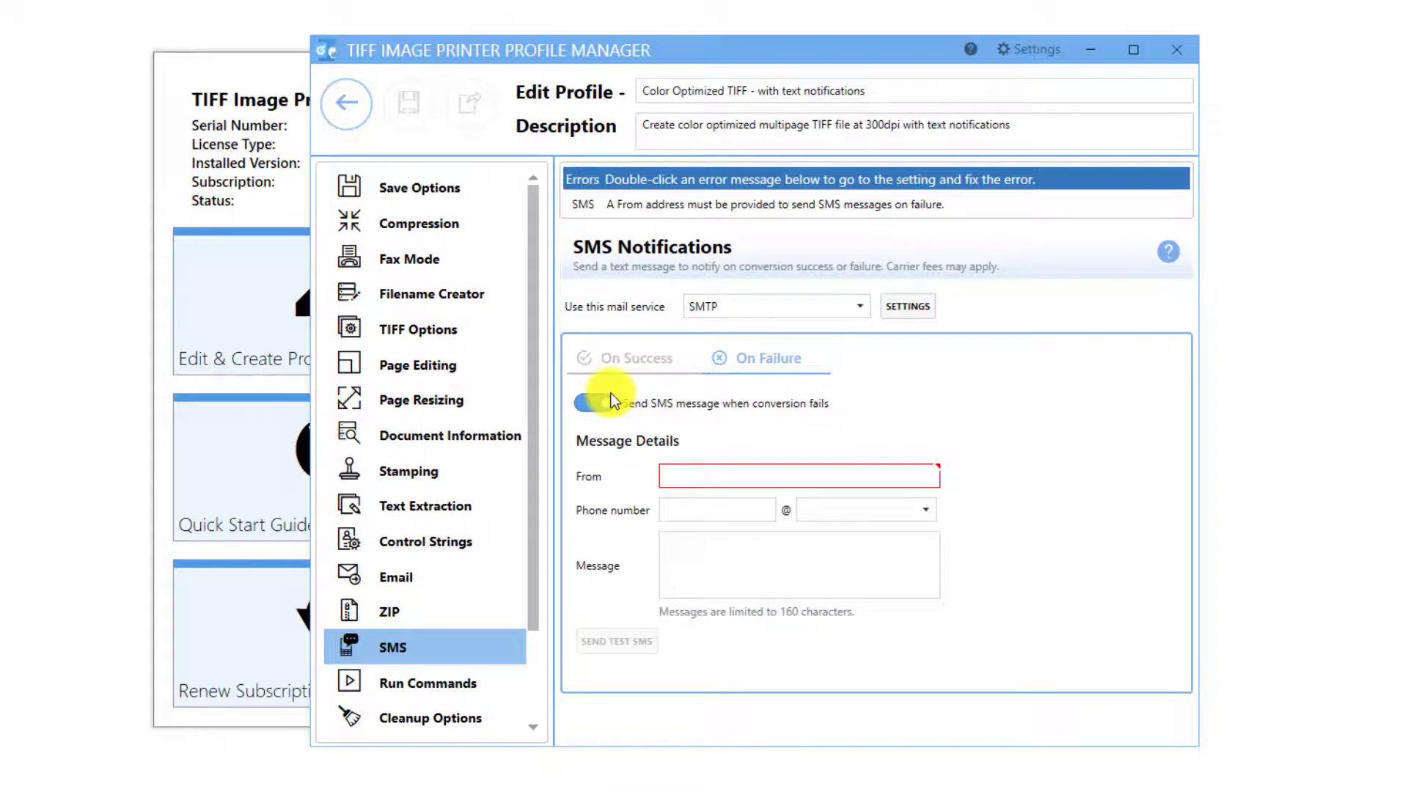
Fill in the failure SMS sender e-mail, phone number, txt.att.net gateway and message 'File failed.'.
{"action": "left_click", "coordinate": [753, 488]}
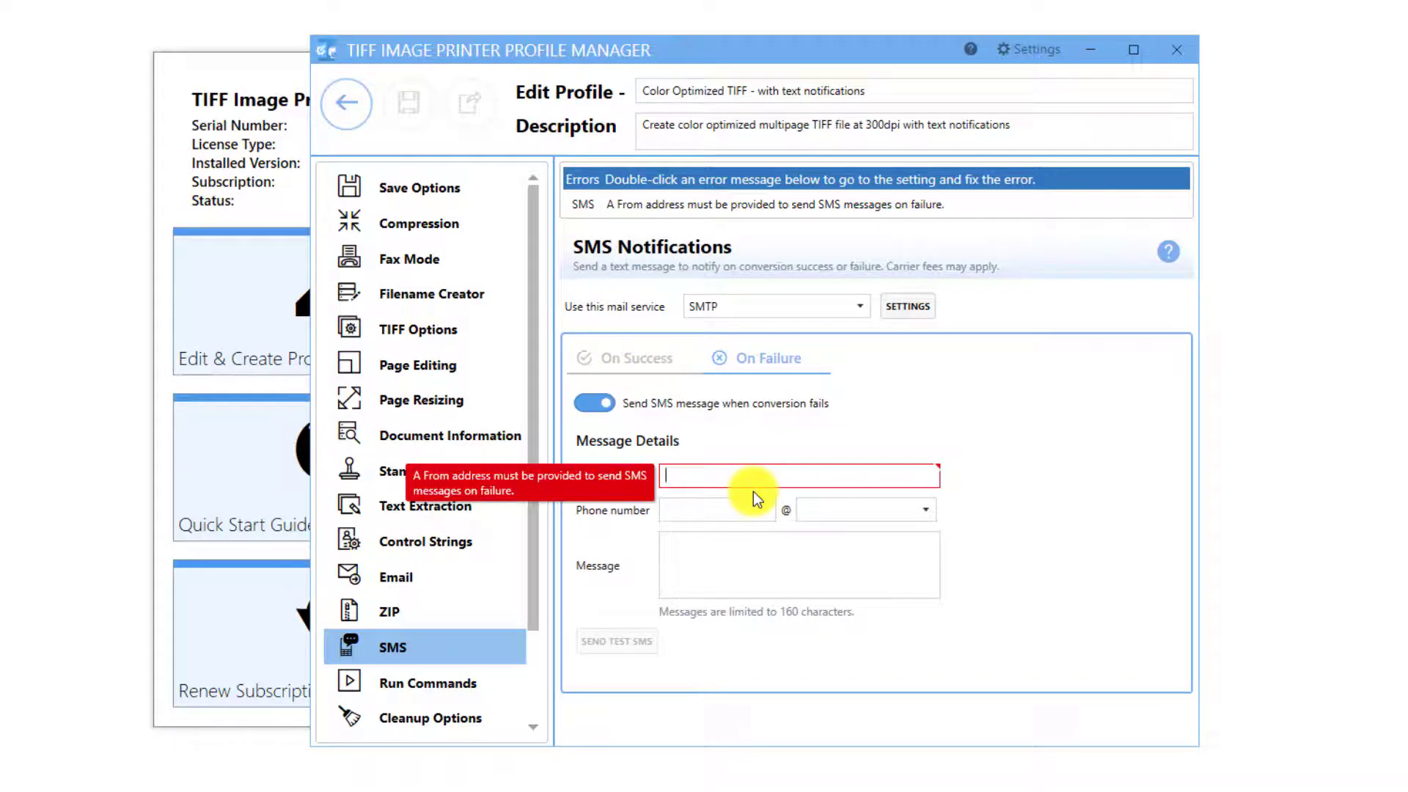
{"action": "type", "text": "user1@"}
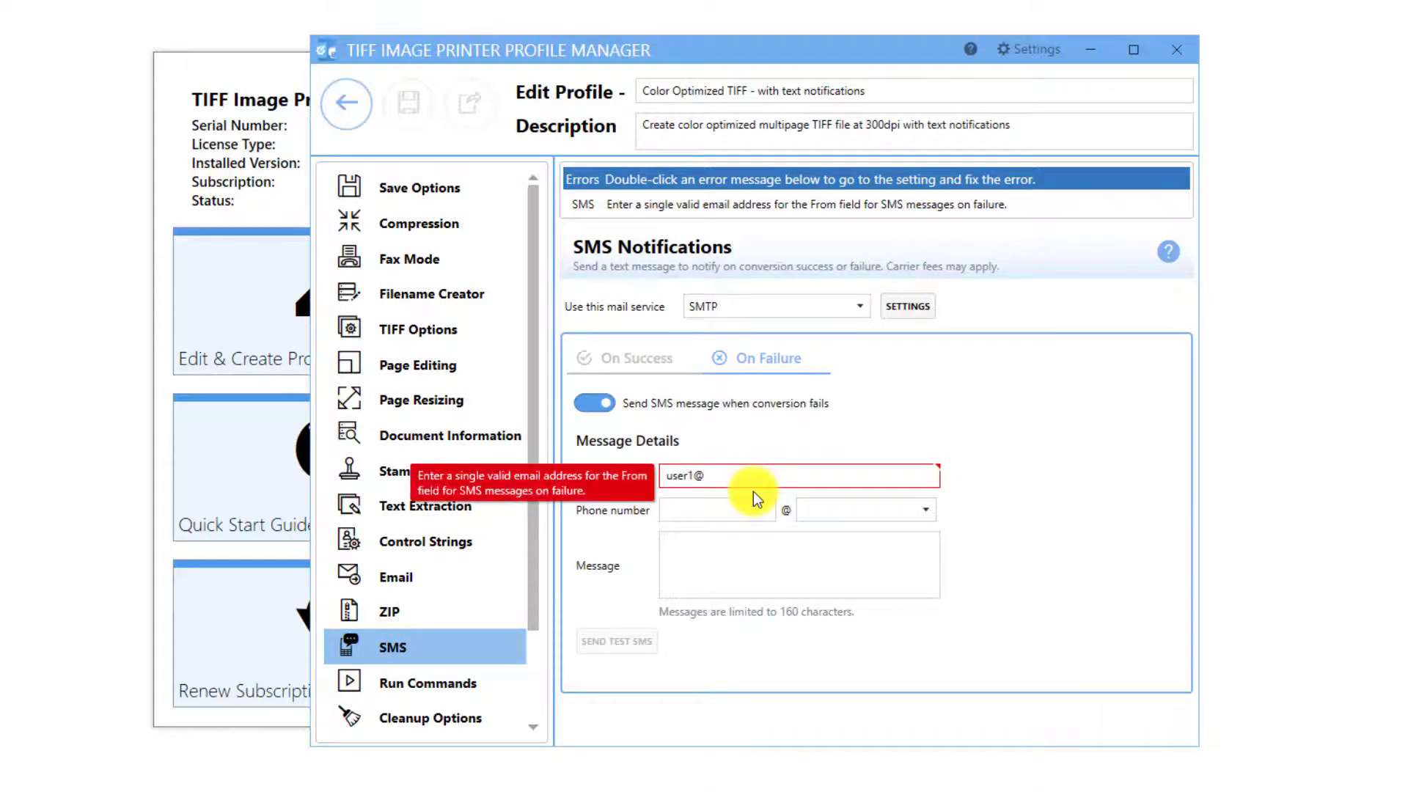
{"action": "type", "text": "domain.com"}
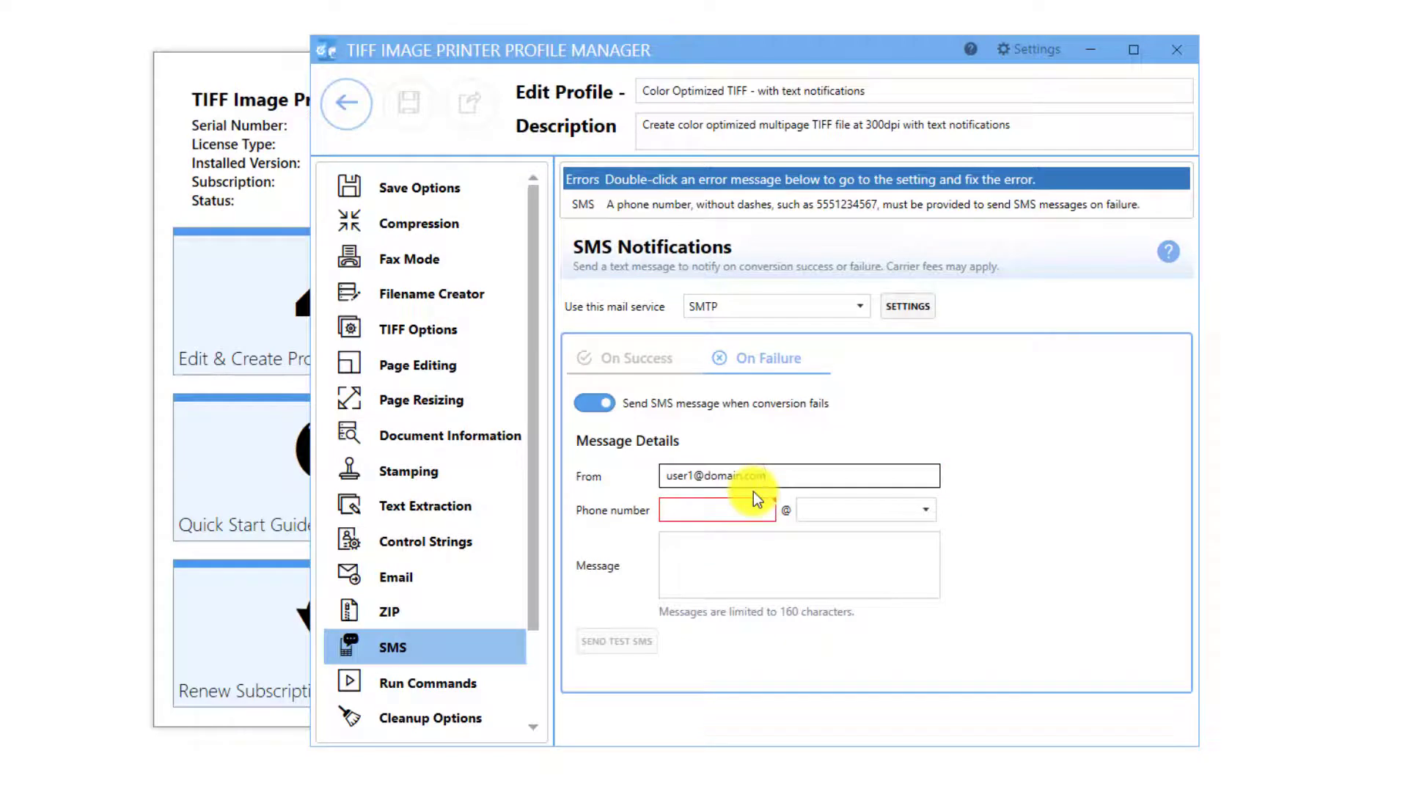
{"action": "left_click", "coordinate": [712, 512]}
{"action": "type", "text": "555"}
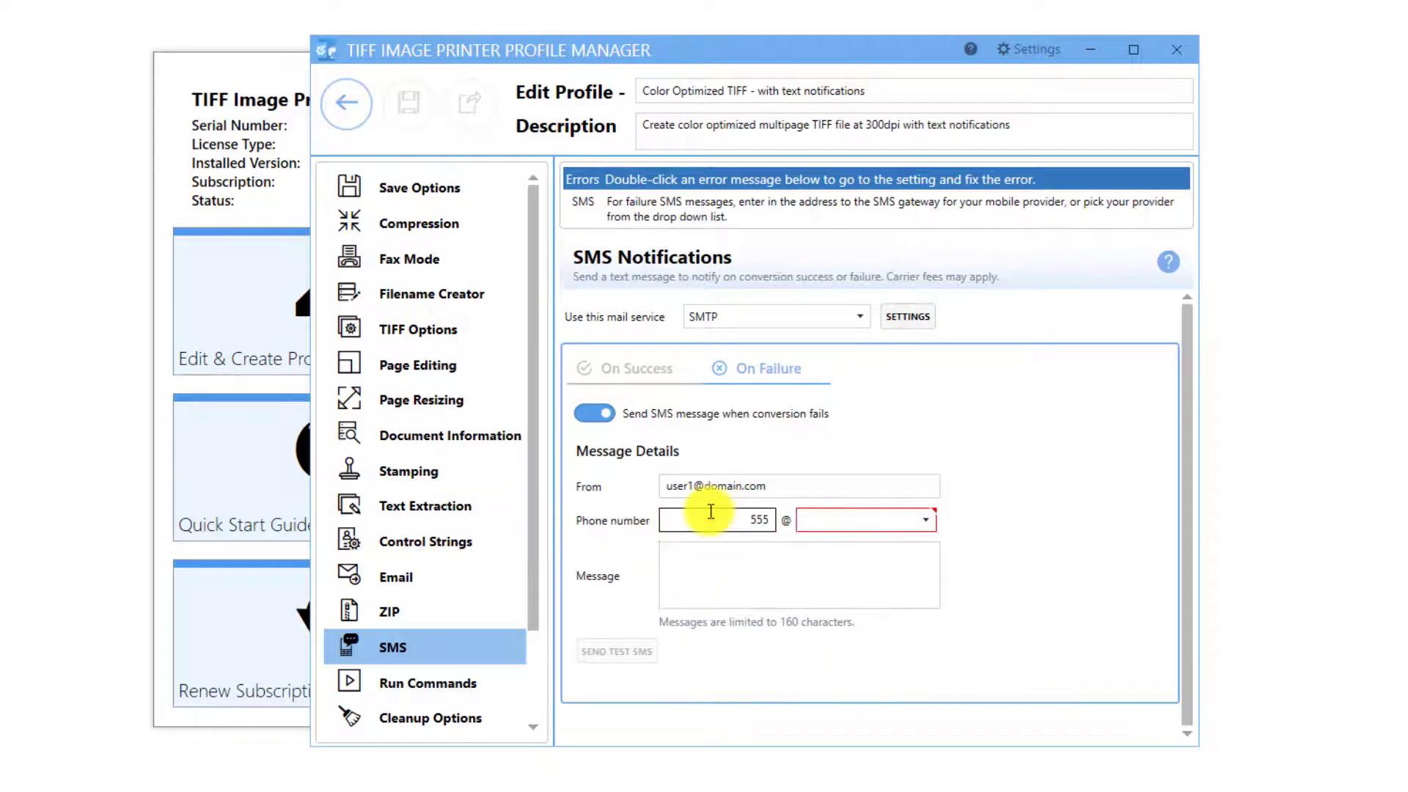
{"action": "type", "text": "1234567"}
{"action": "left_click", "coordinate": [863, 520]}
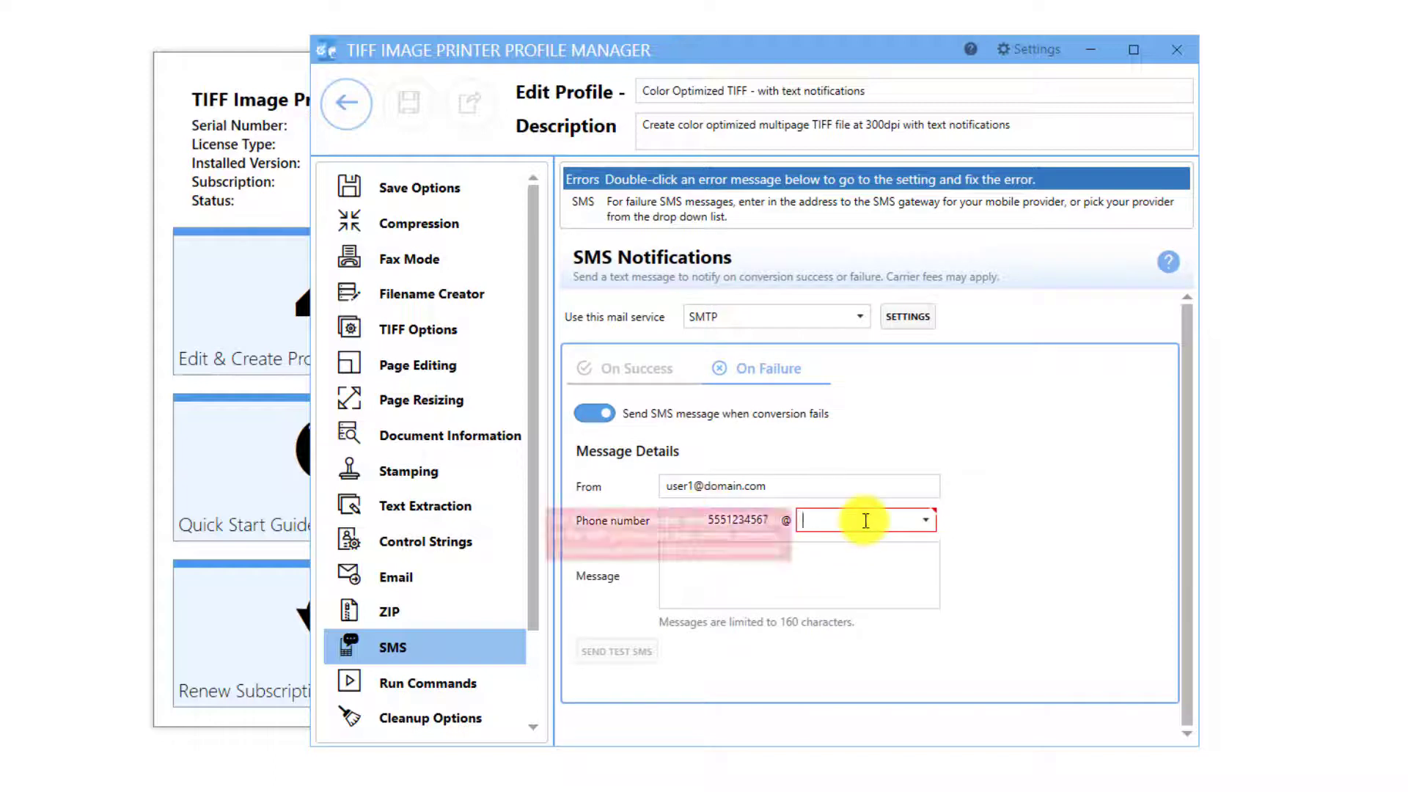
{"action": "left_click", "coordinate": [926, 520]}
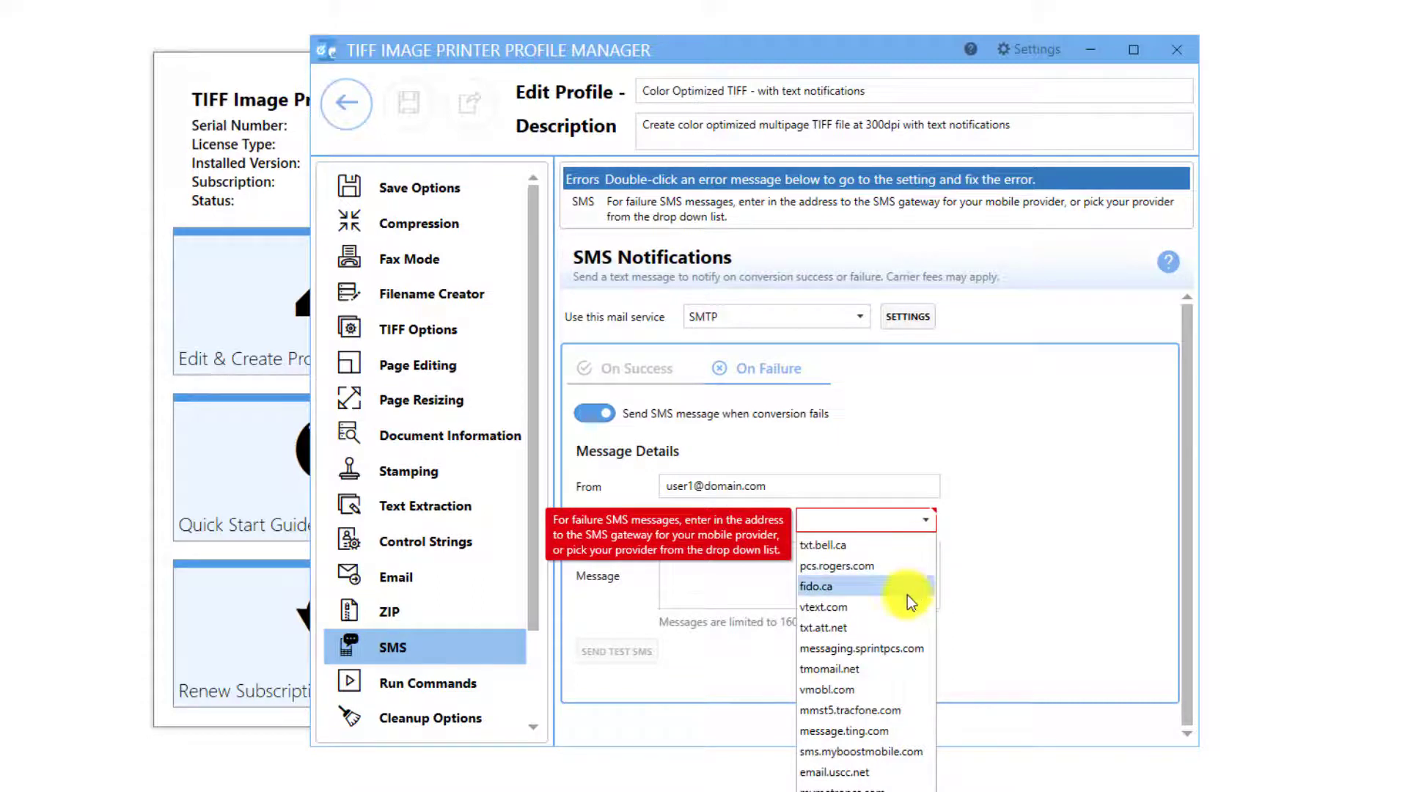
{"action": "left_click", "coordinate": [903, 628]}
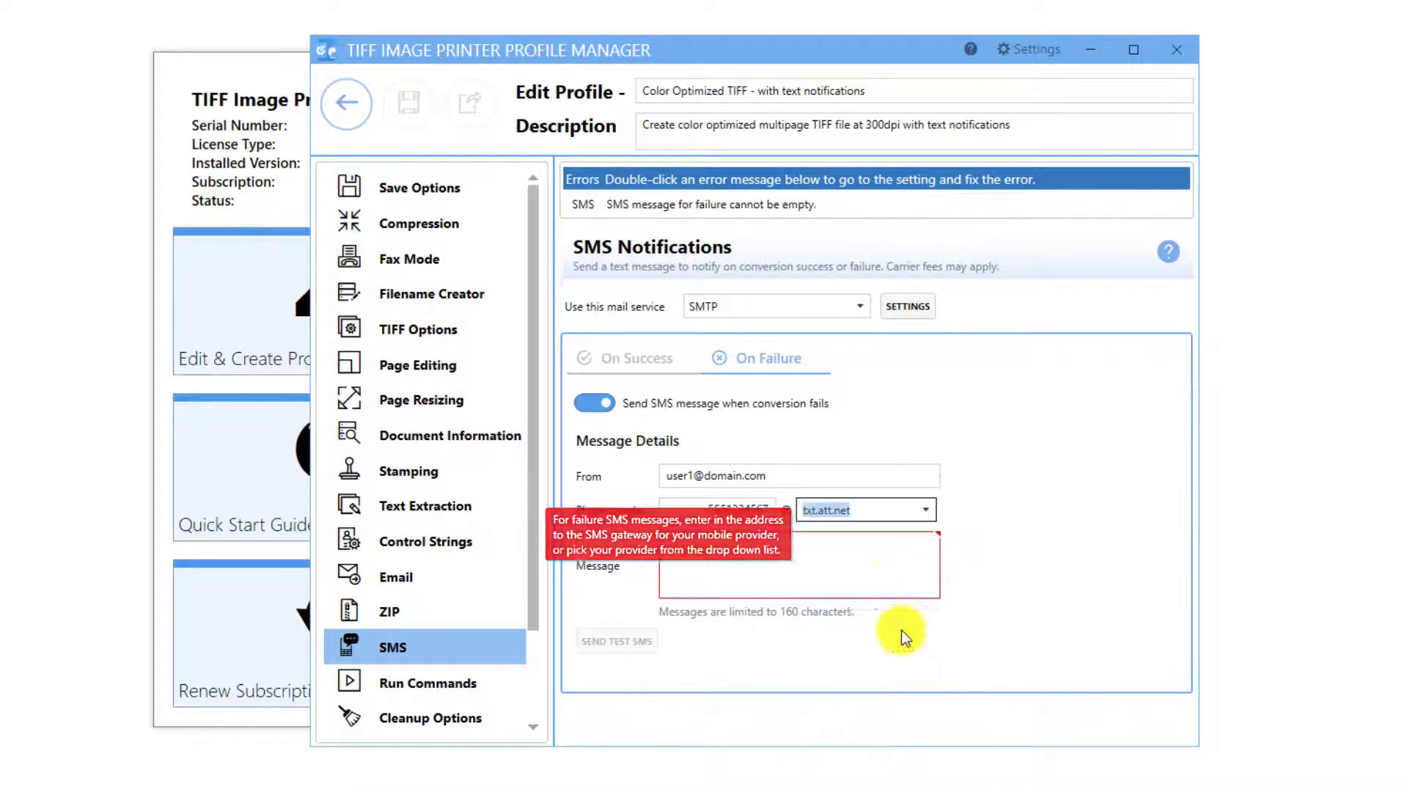
{"action": "left_click", "coordinate": [846, 564]}
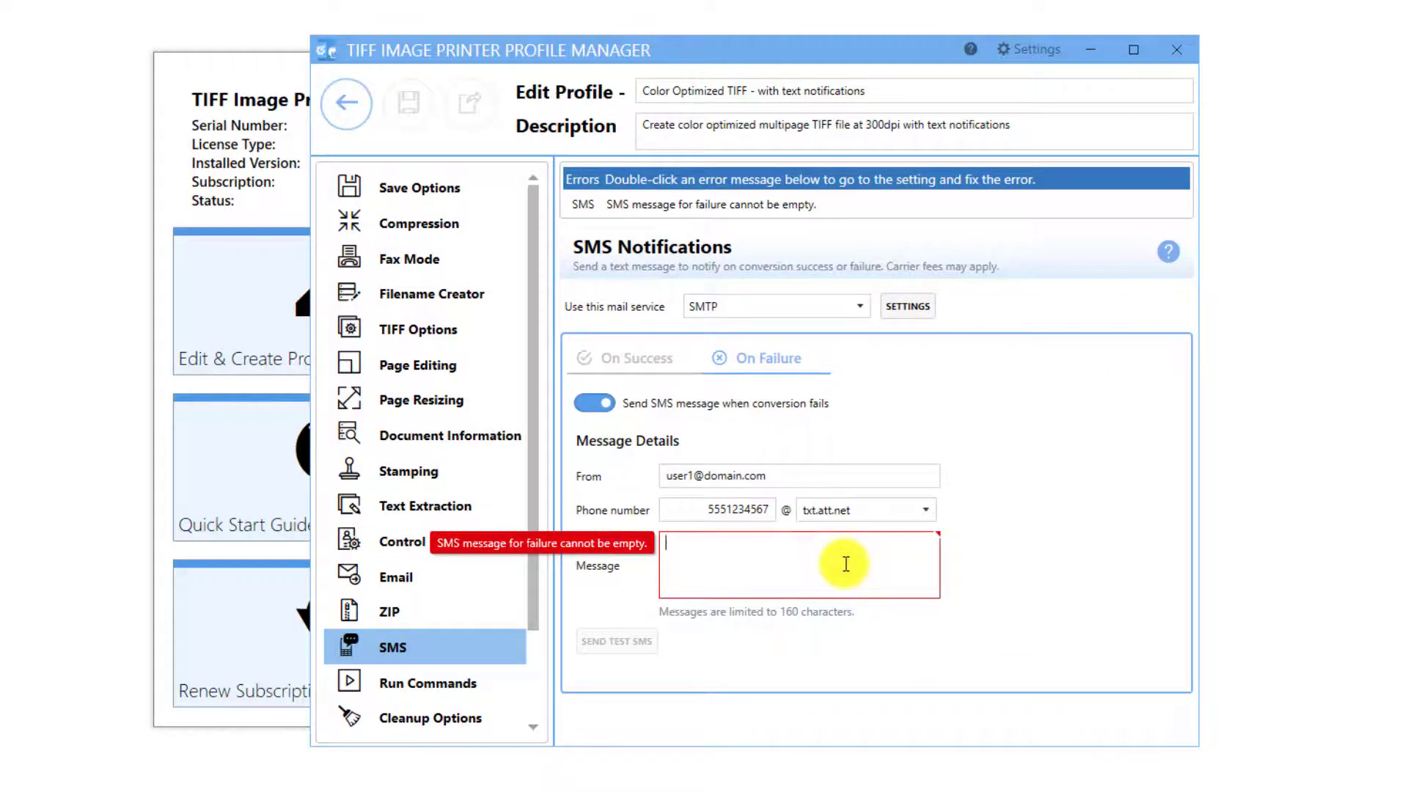
{"action": "type", "text": "File "}
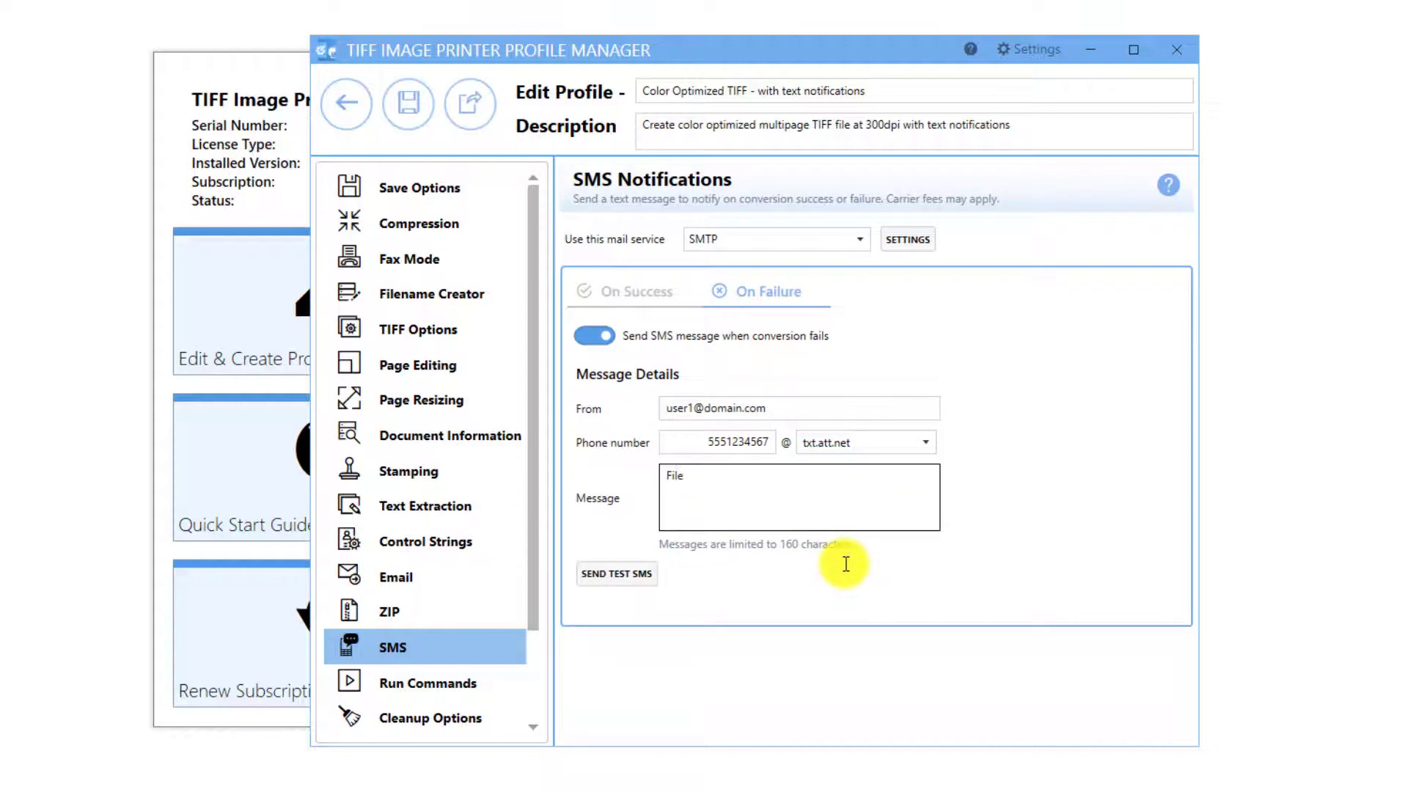
{"action": "type", "text": "failed."}
Save the profile and assign it to the TIFF Image Printer 12 printer.
{"action": "left_click", "coordinate": [403, 114]}
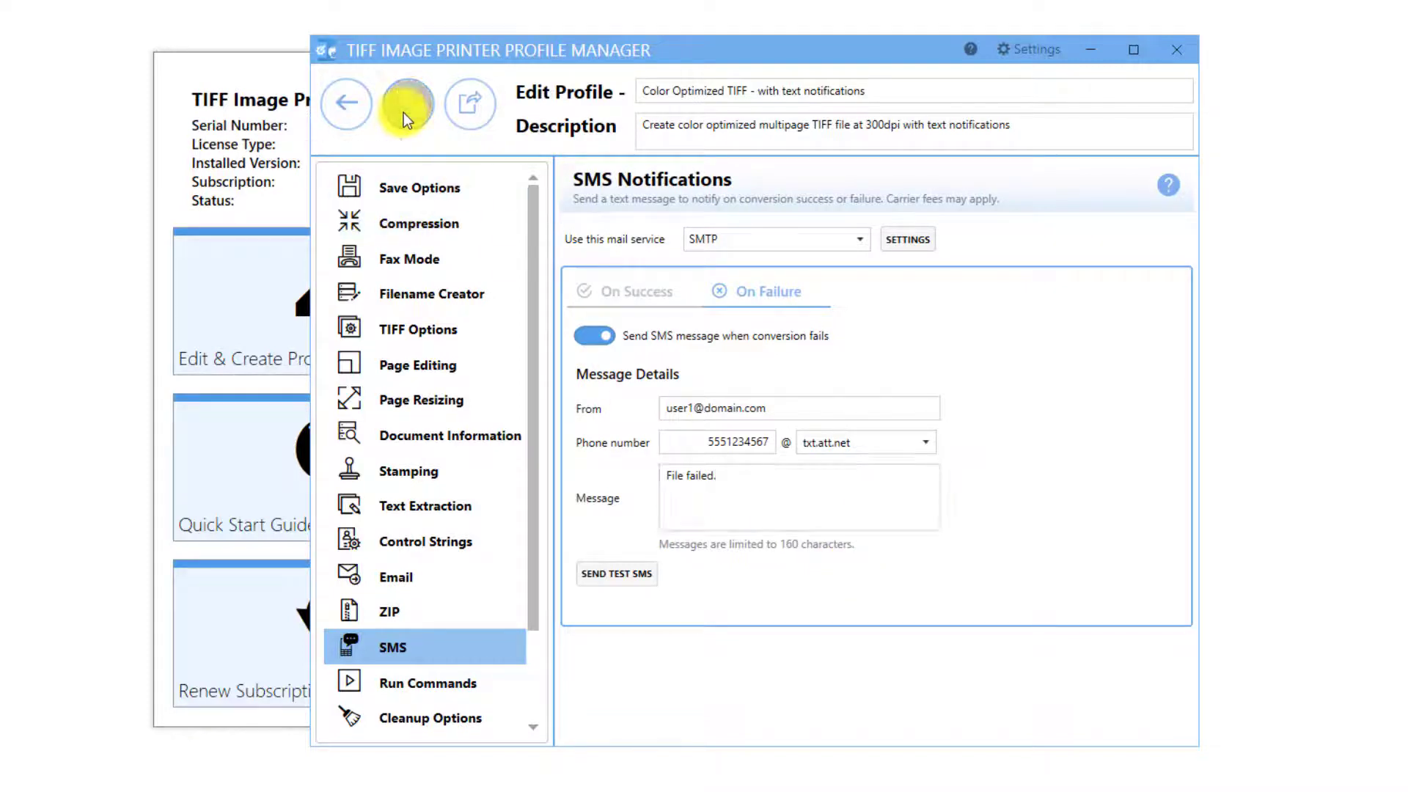
{"action": "left_click", "coordinate": [356, 112]}
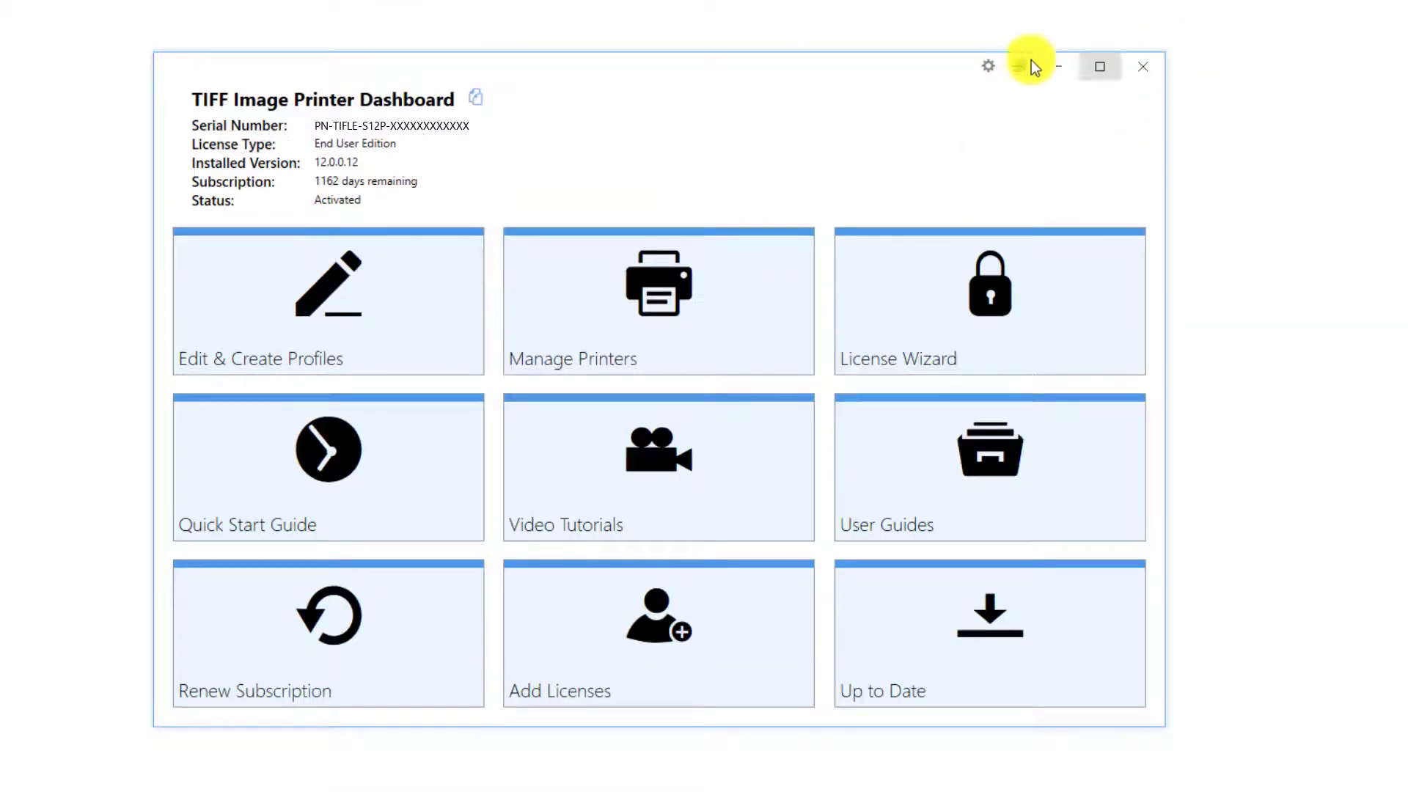
{"action": "left_click", "coordinate": [718, 314]}
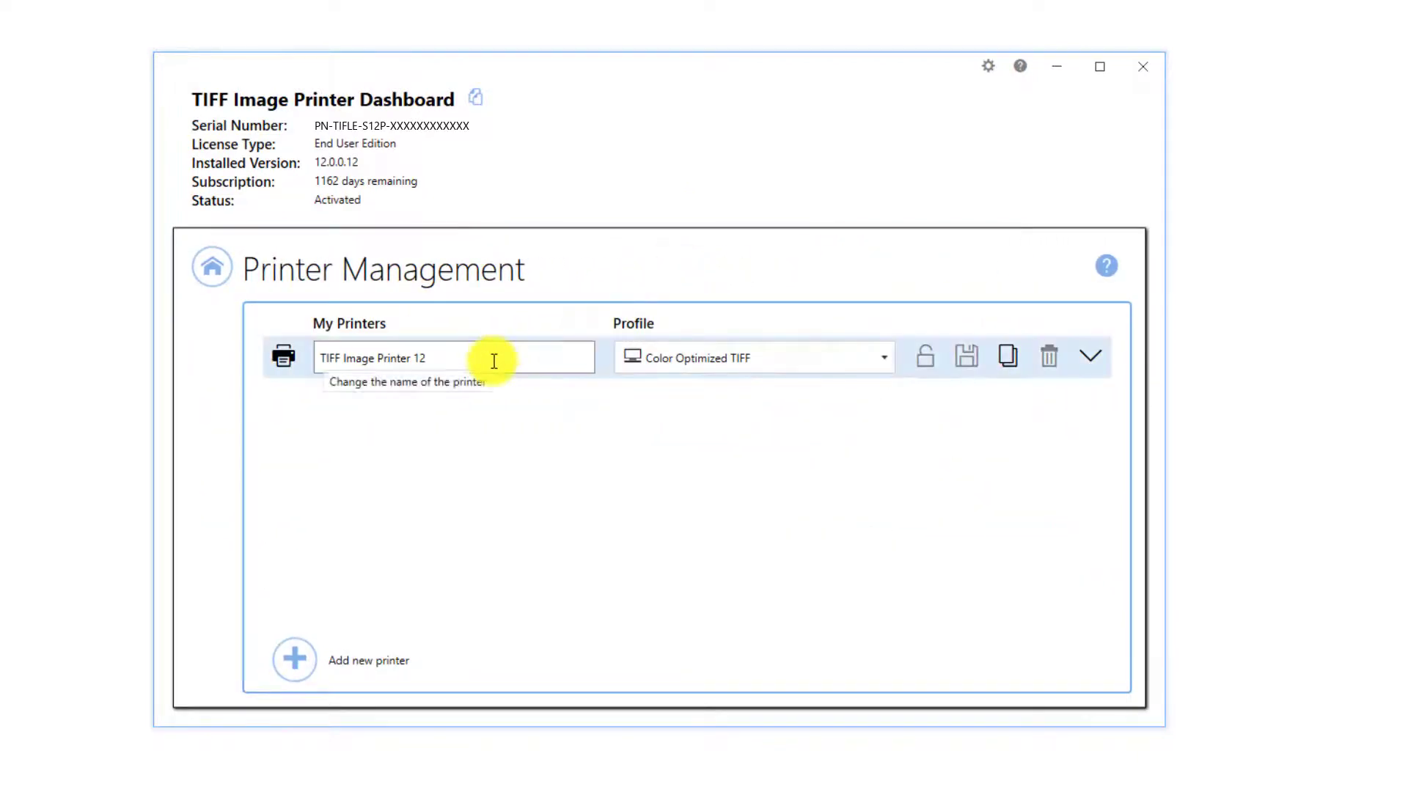
{"action": "left_click", "coordinate": [883, 359]}
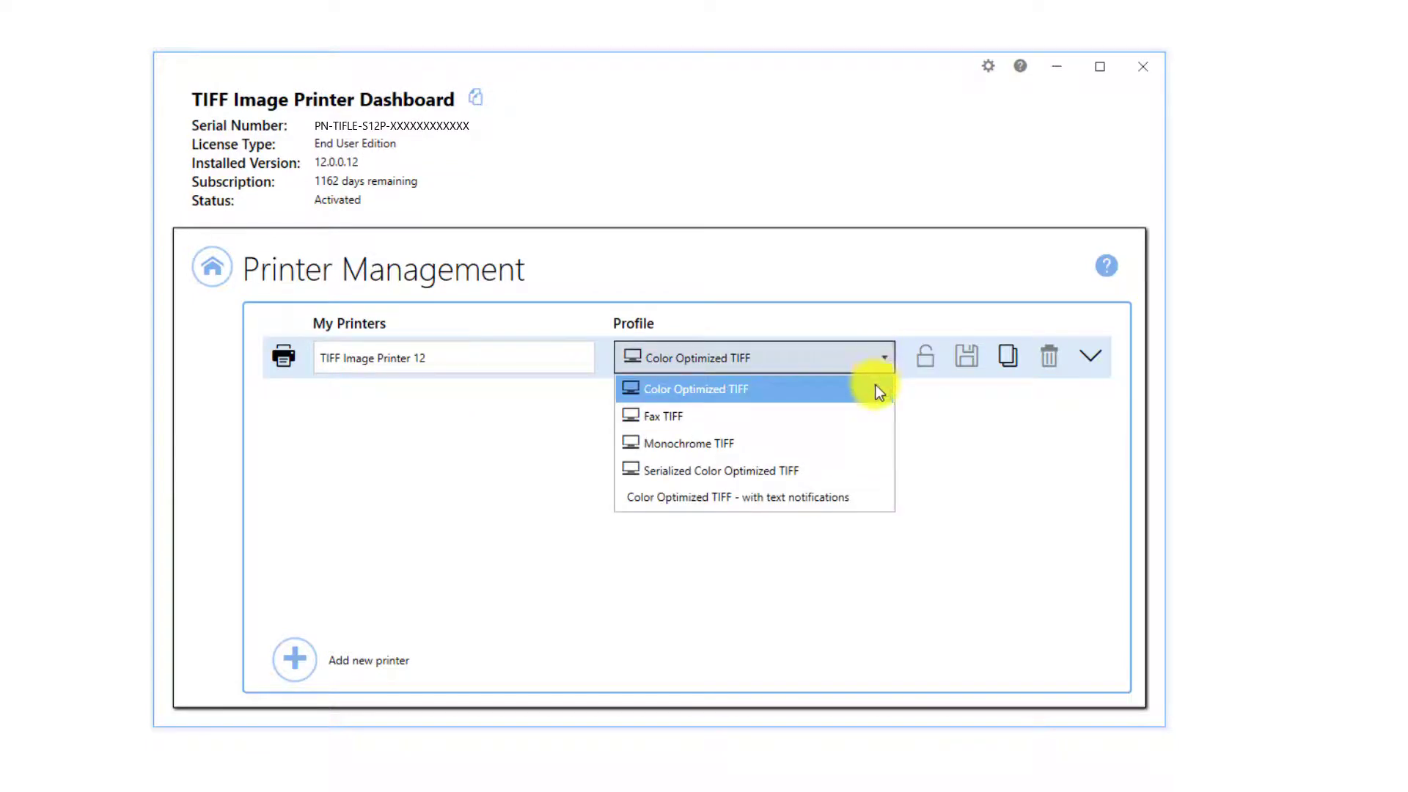
{"action": "left_click", "coordinate": [860, 499]}
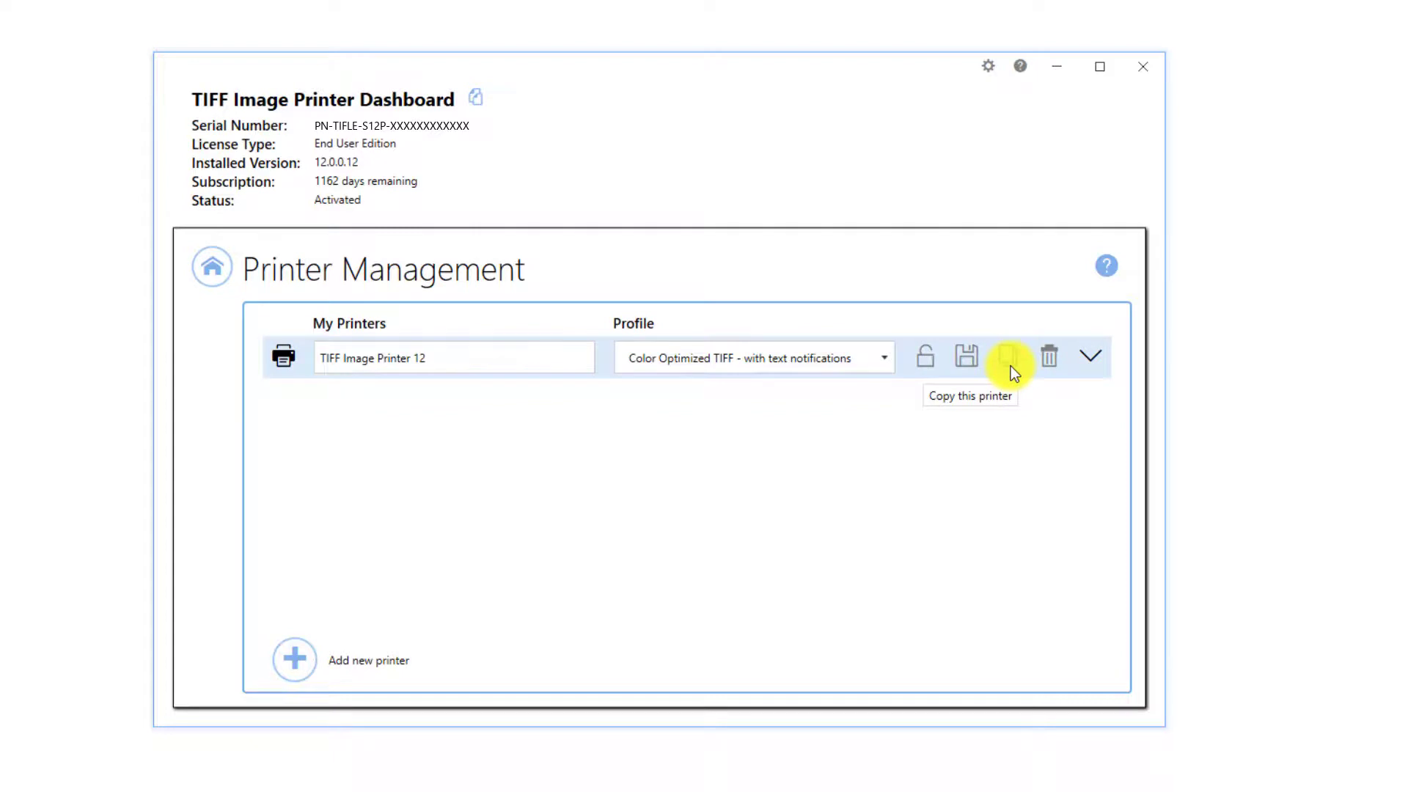
Return to the dashboard and read the Profile Manager's SMS topic in the help.
{"action": "left_click", "coordinate": [216, 277]}
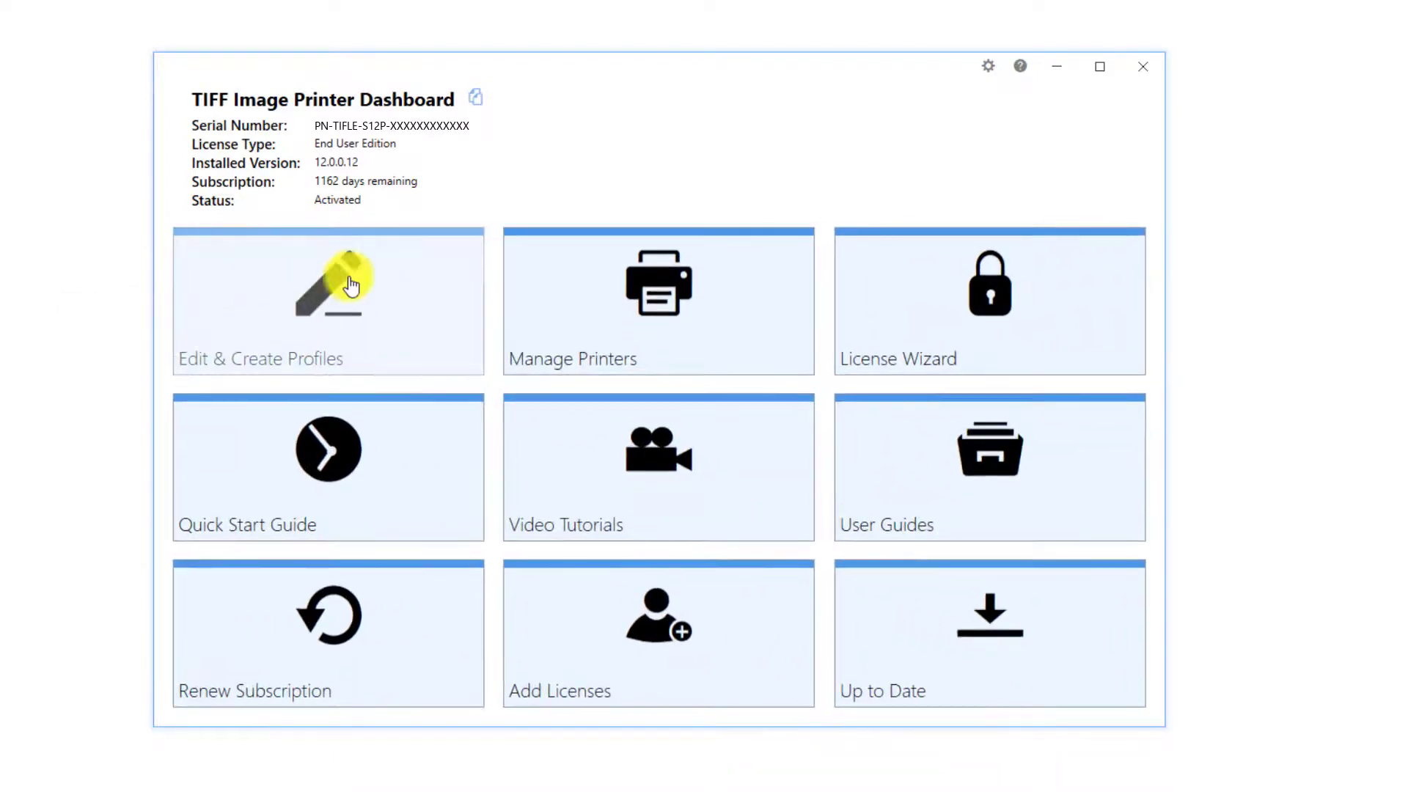
{"action": "left_click", "coordinate": [1145, 67]}
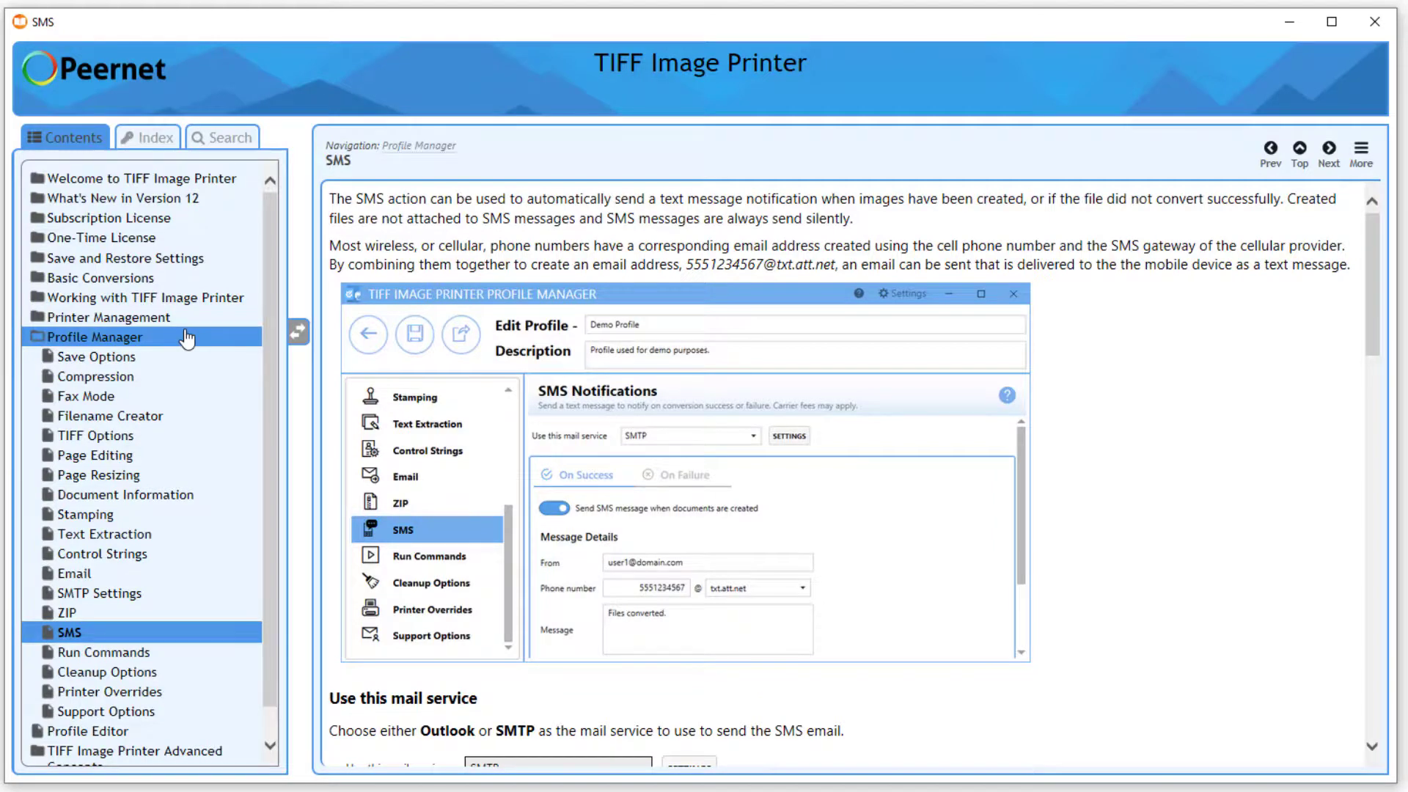
{"action": "scroll", "coordinate": [760, 631], "scroll_direction": "down", "scroll_amount": 1}
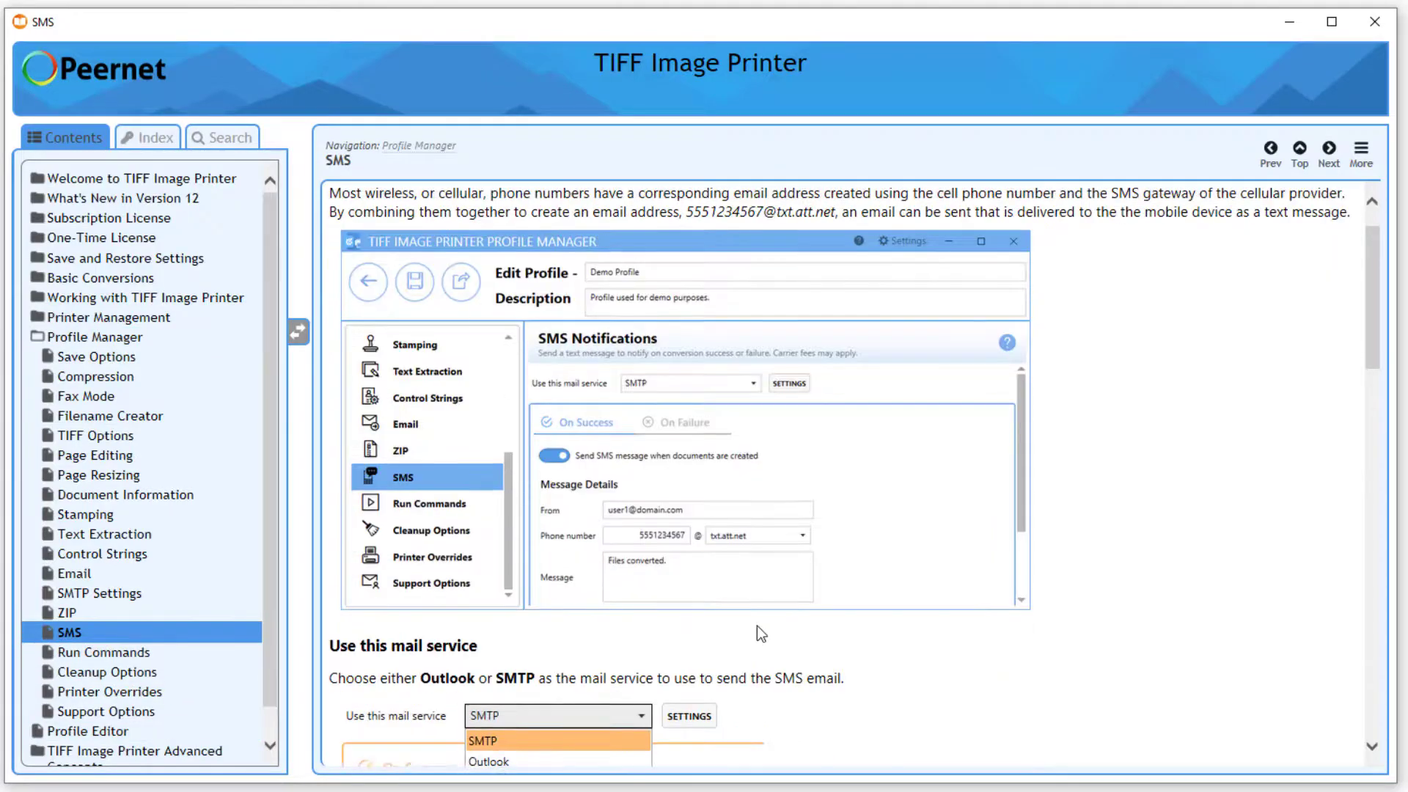
{"action": "scroll", "coordinate": [756, 626], "scroll_direction": "down", "scroll_amount": 15}
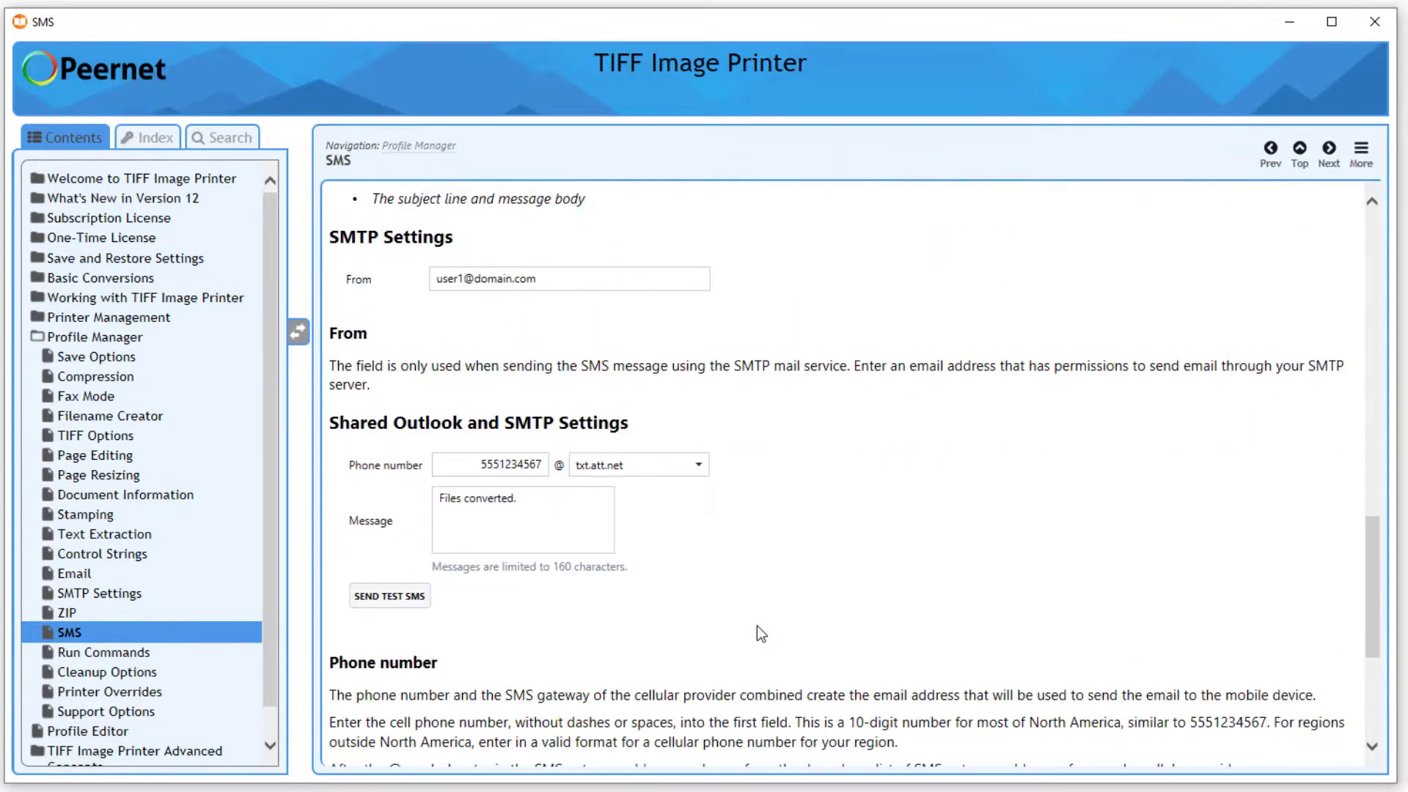
{"action": "scroll", "coordinate": [756, 626], "scroll_direction": "down", "scroll_amount": 6}
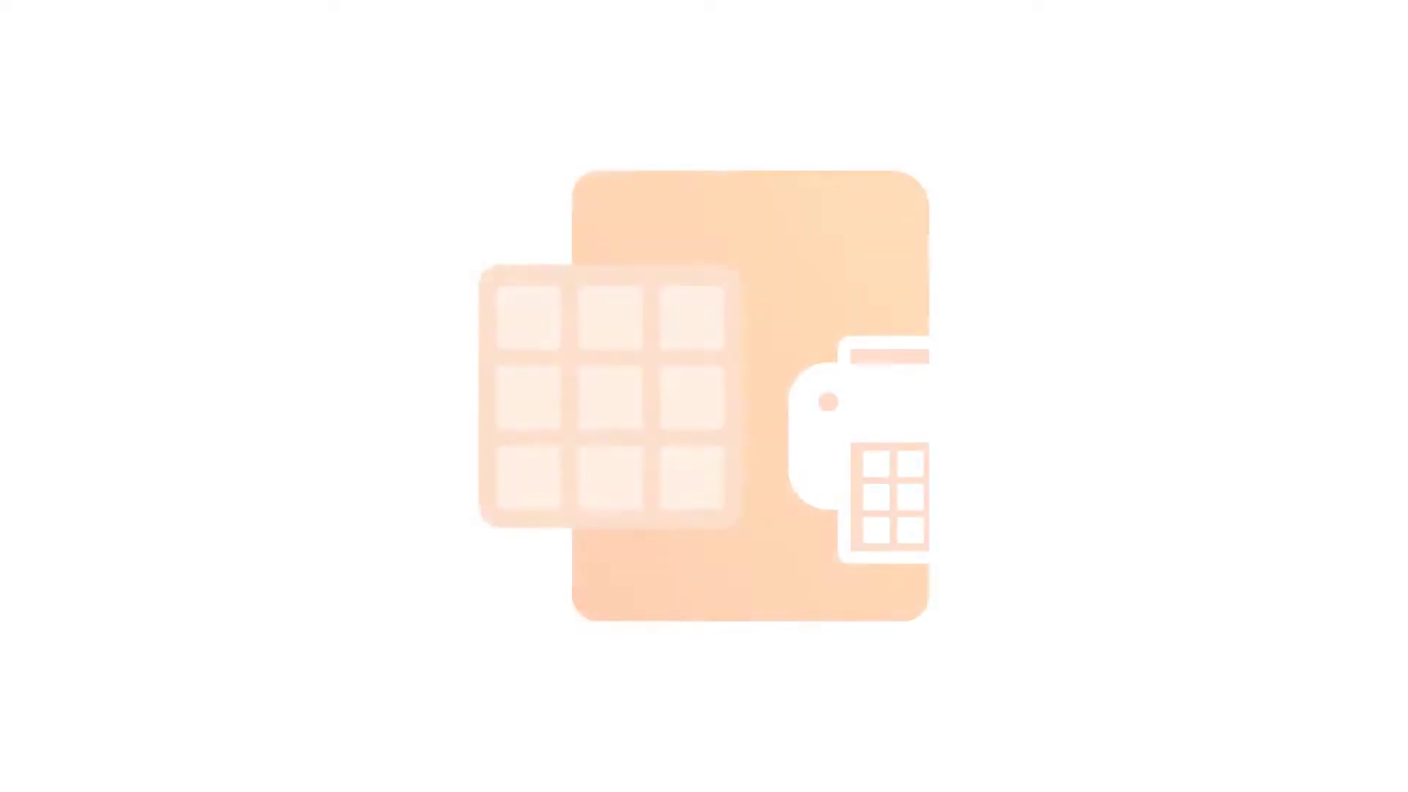